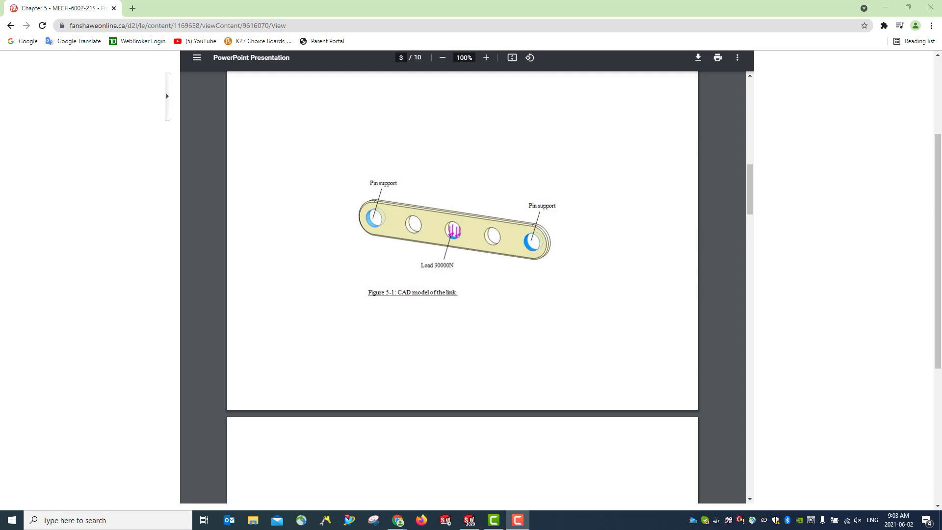
Leave the browser, switch to SOLIDWORKS 2020 and create a new part document.
left_click(886, 7)
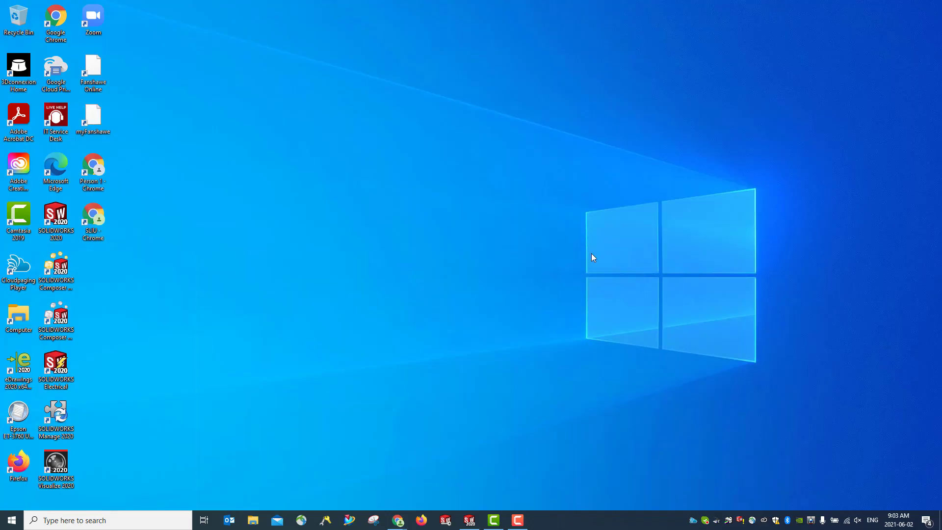
left_click(470, 519)
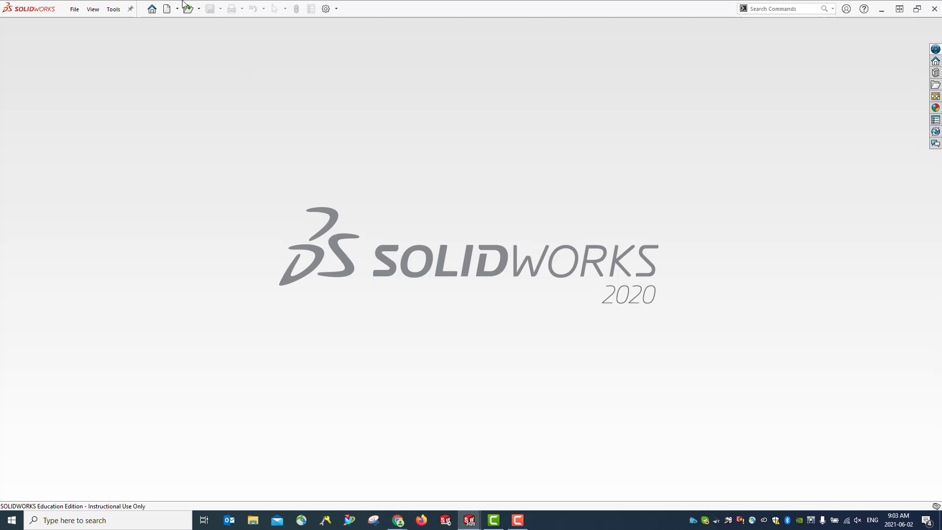
left_click(168, 10)
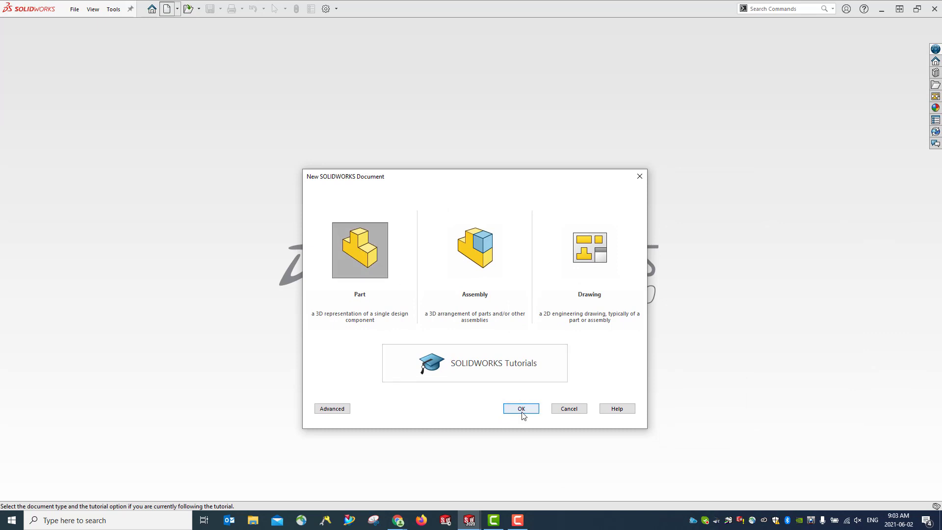
left_click(523, 413)
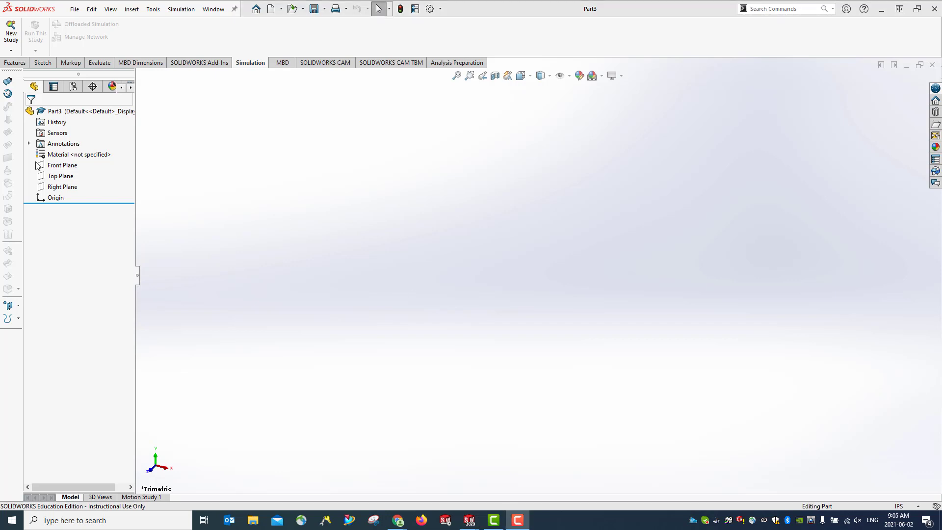
Save the new part as Tutorial_3_Sym_LSX.SLDPRT in the Lab_3 folder.
left_click(74, 9)
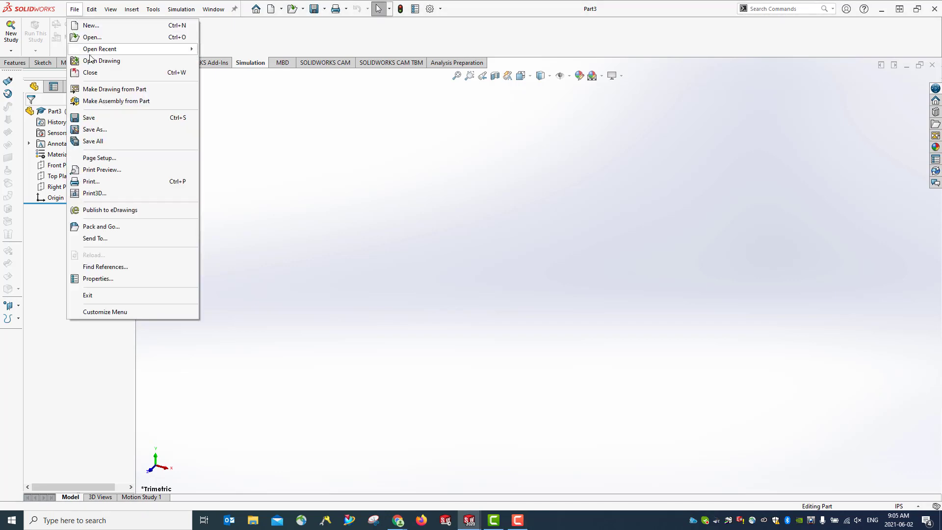
left_click(90, 119)
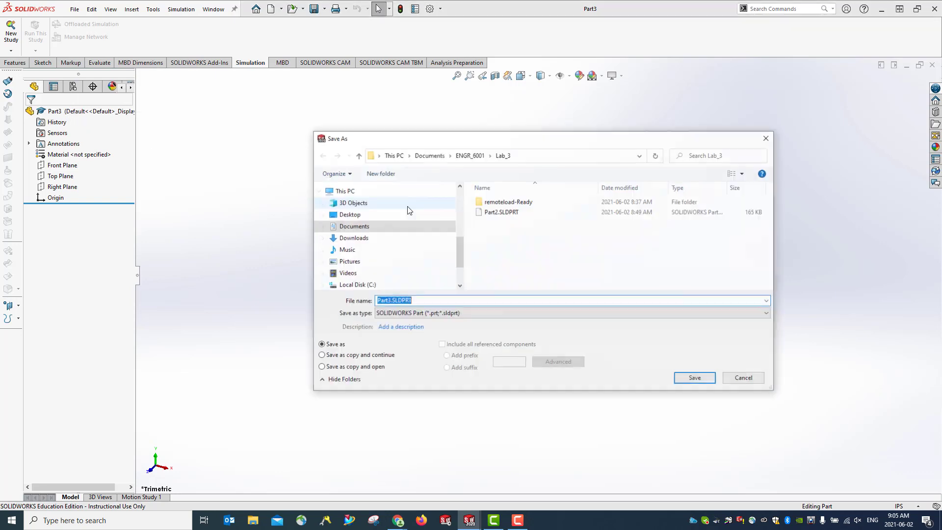
left_click(389, 301)
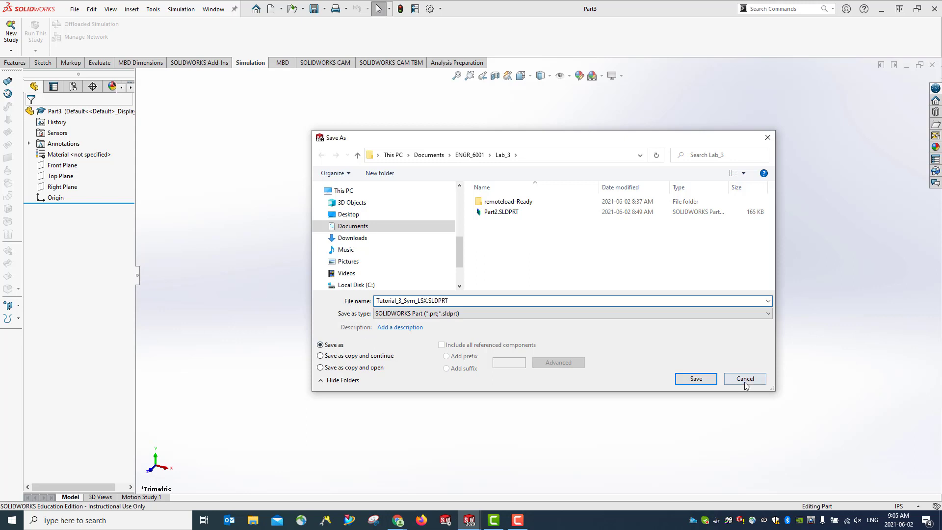
left_click(697, 378)
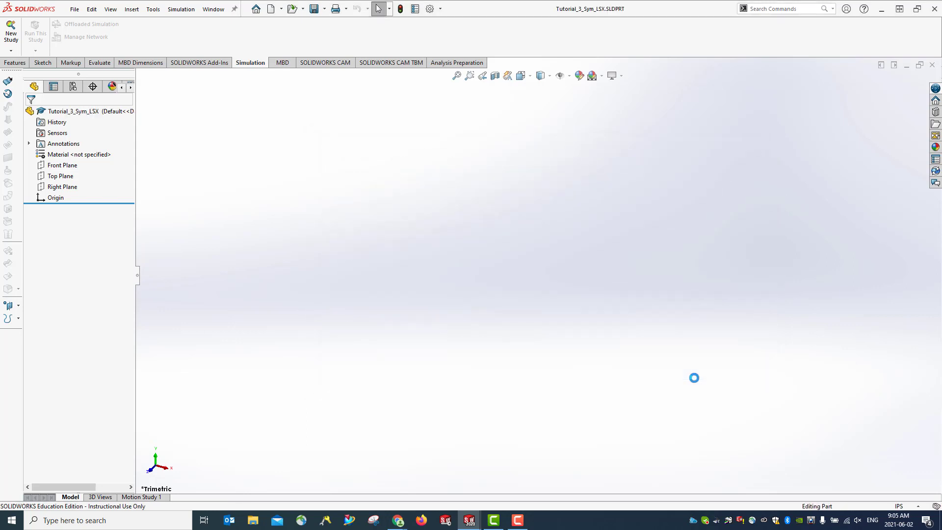
Start a new sketch on the Front Plane.
left_click(15, 62)
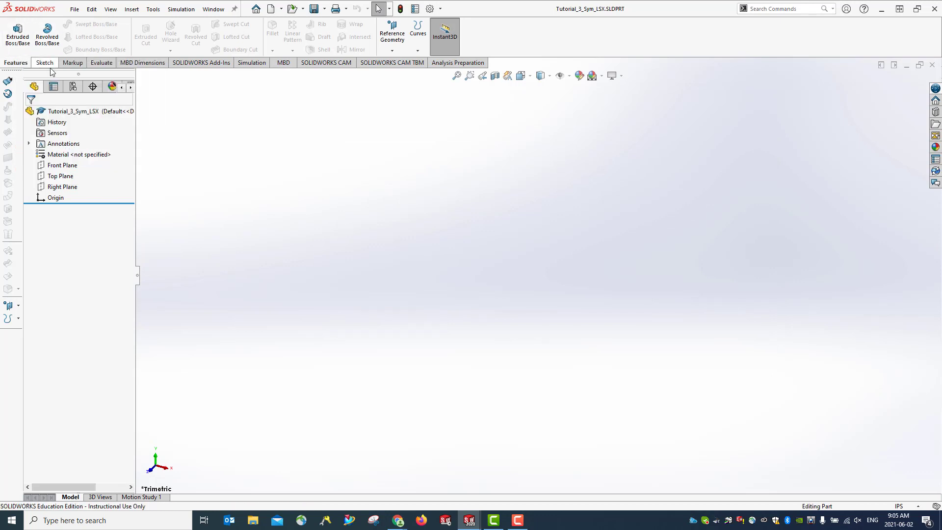
left_click(45, 63)
left_click(14, 30)
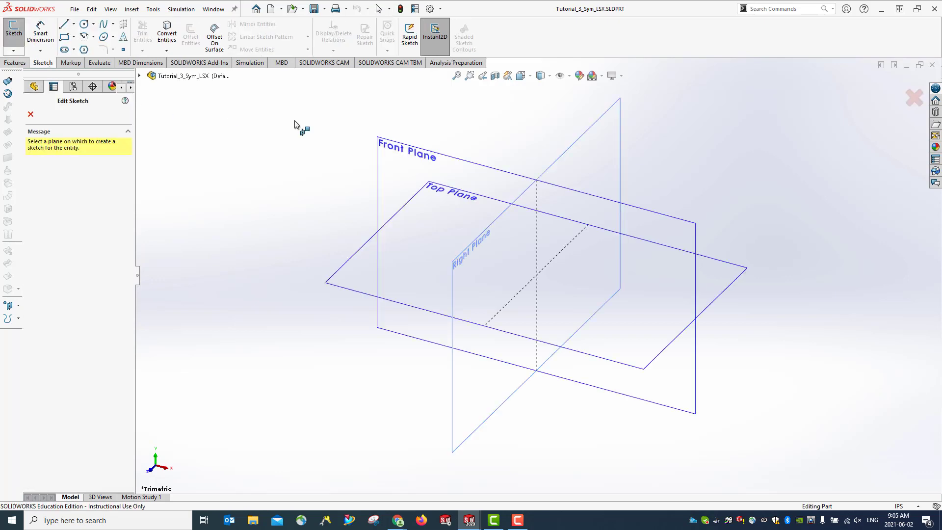
left_click(465, 172)
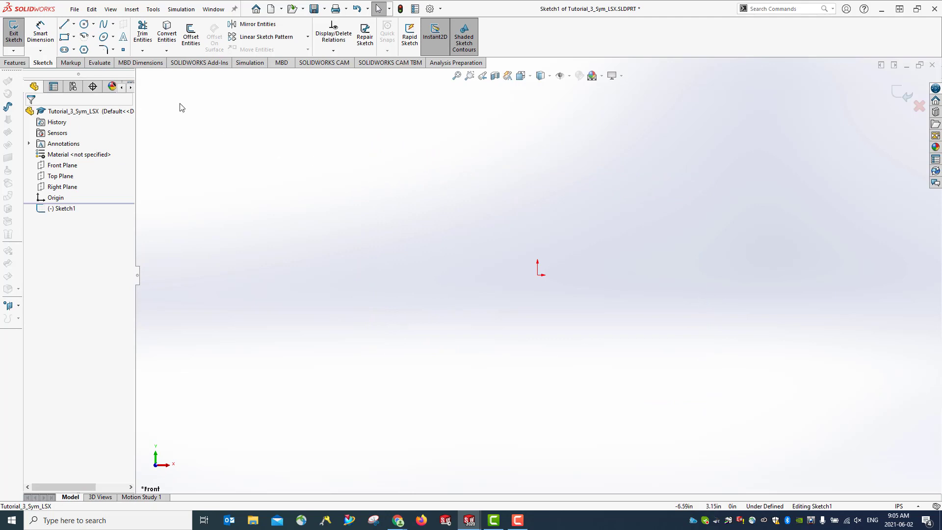
Draw a vertical centerline through the origin, extending above and below it.
left_click(74, 24)
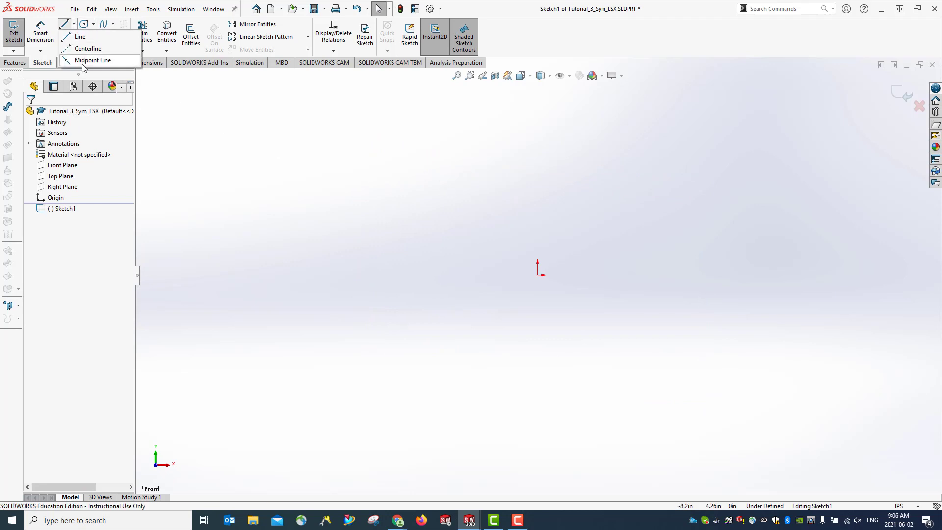
left_click(82, 46)
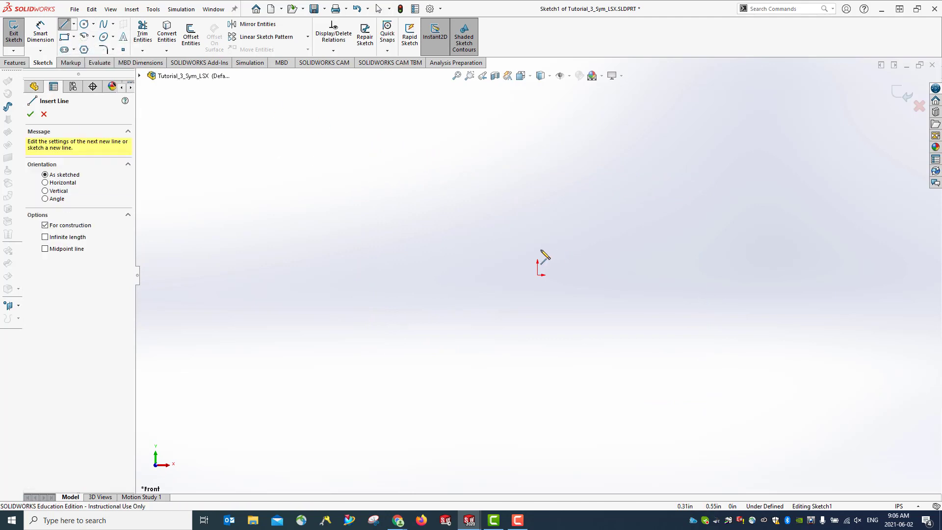
left_click(537, 173)
left_click(538, 357)
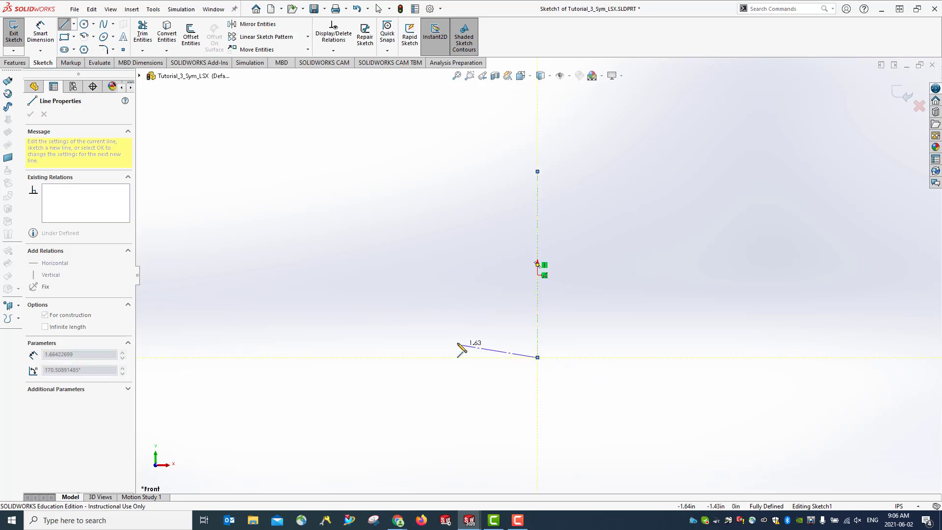
key("Escape")
key("Escape")
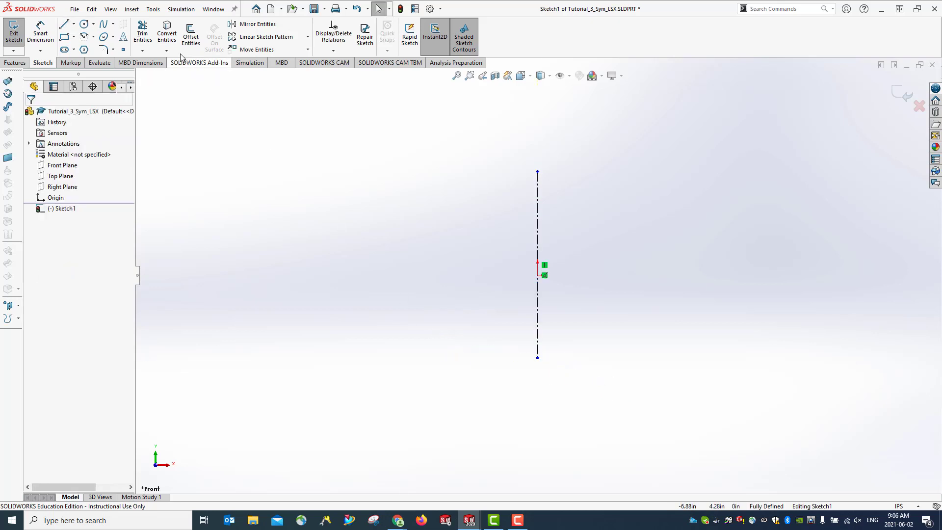
Draw a horizontal centerline through the origin, crossing the vertical centerline on both sides.
left_click(74, 25)
left_click(84, 47)
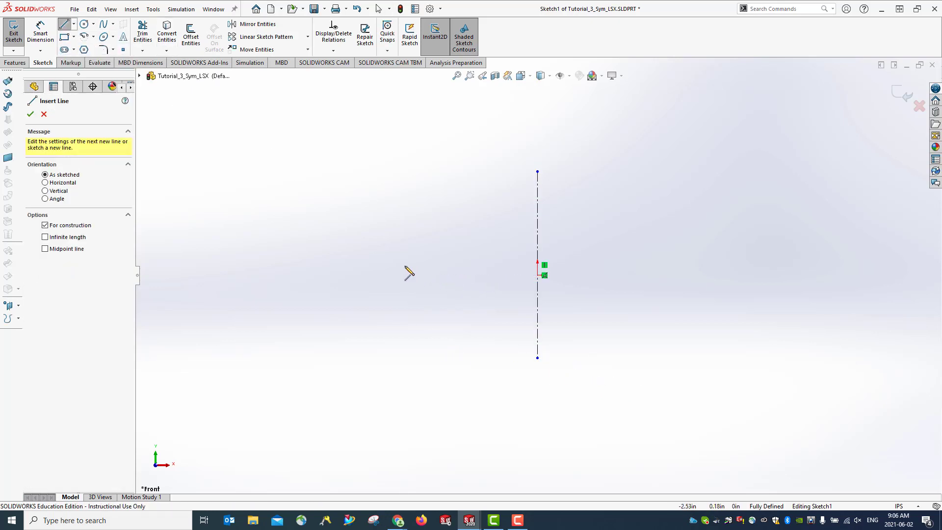
left_click(390, 276)
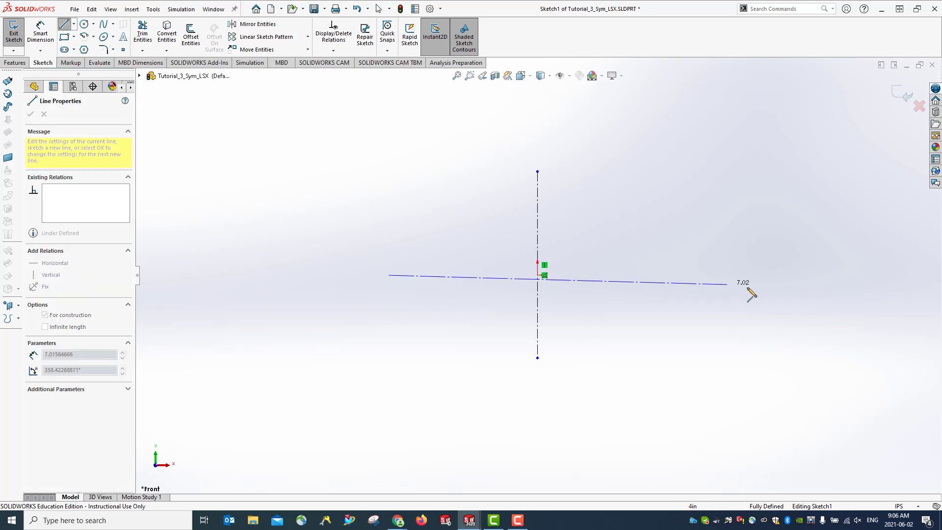
left_click(781, 275)
key("Escape")
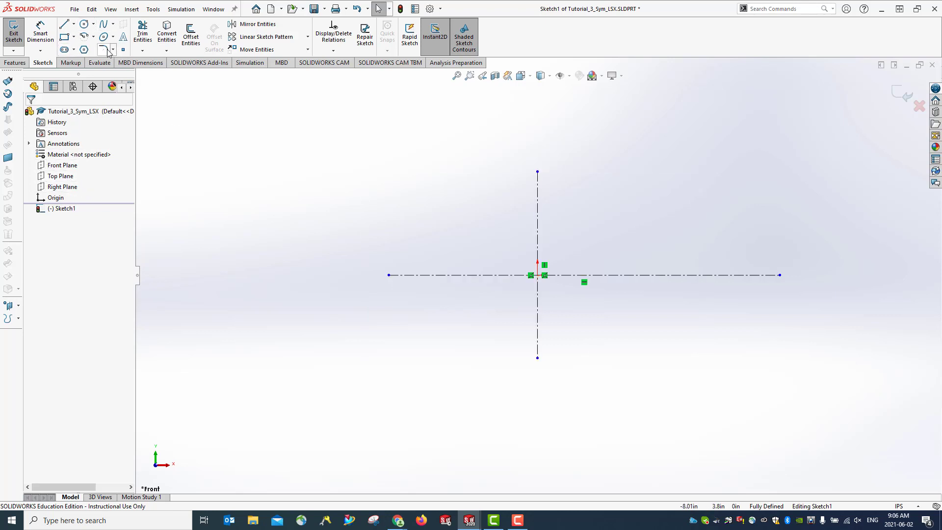
Draw a corner rectangle about 2.54 in wide to the left of the vertical centerline, with one side on it and straddling the horizontal centerline.
left_click(64, 37)
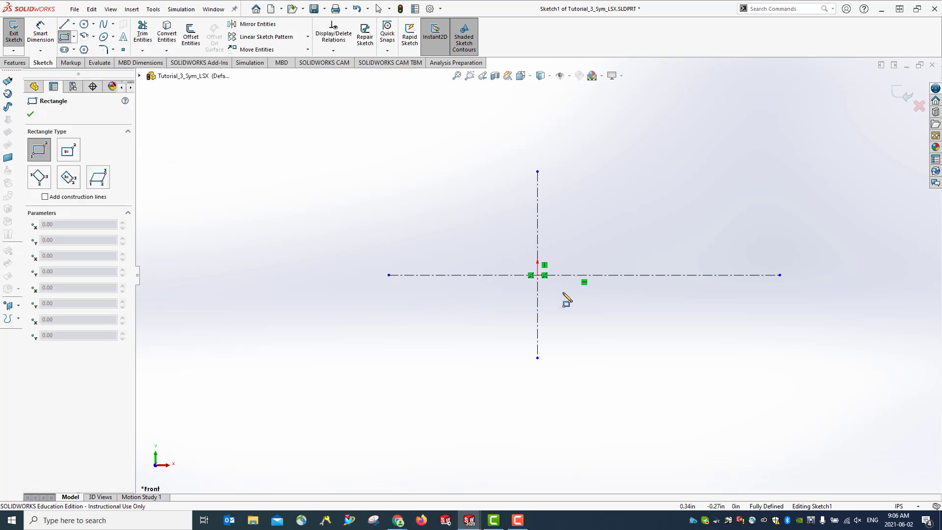
left_click(538, 231)
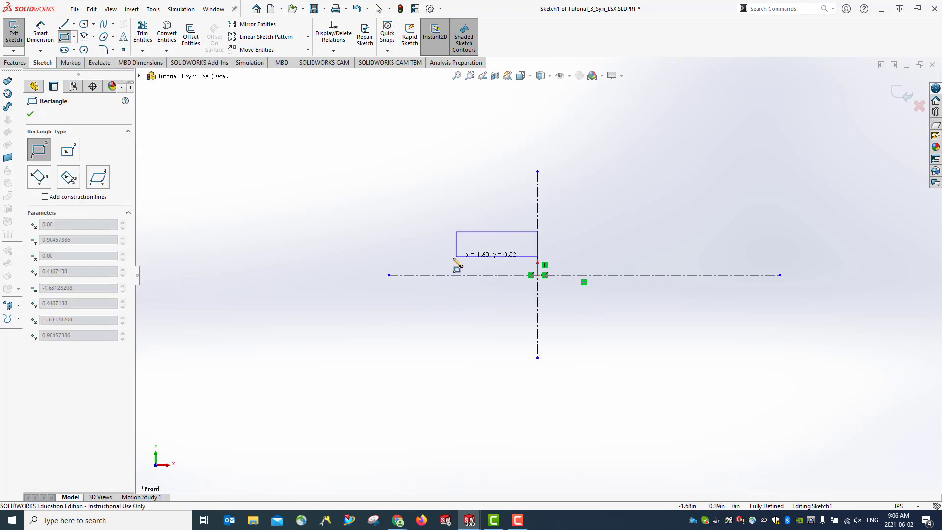
left_click(415, 319)
key("Escape")
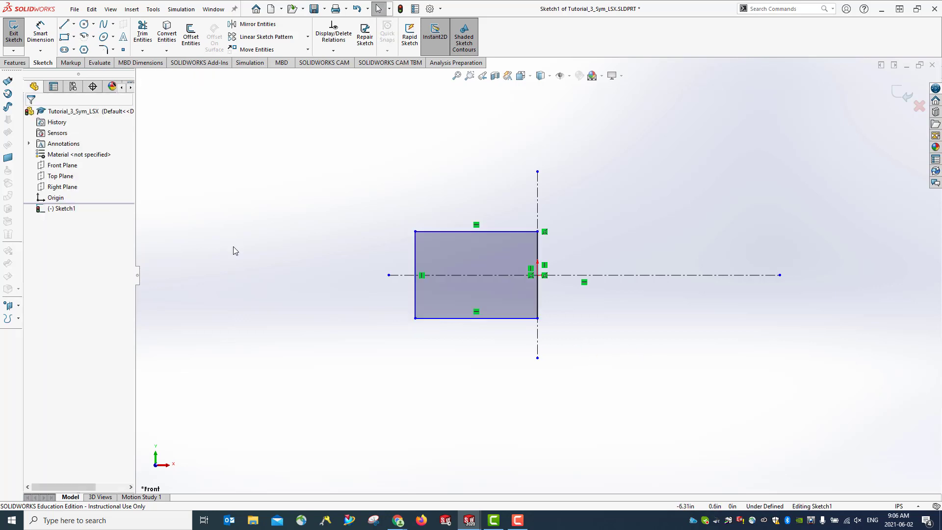
Dimension the rectangle's lower edge and set its length to 50 mm.
left_click(41, 31)
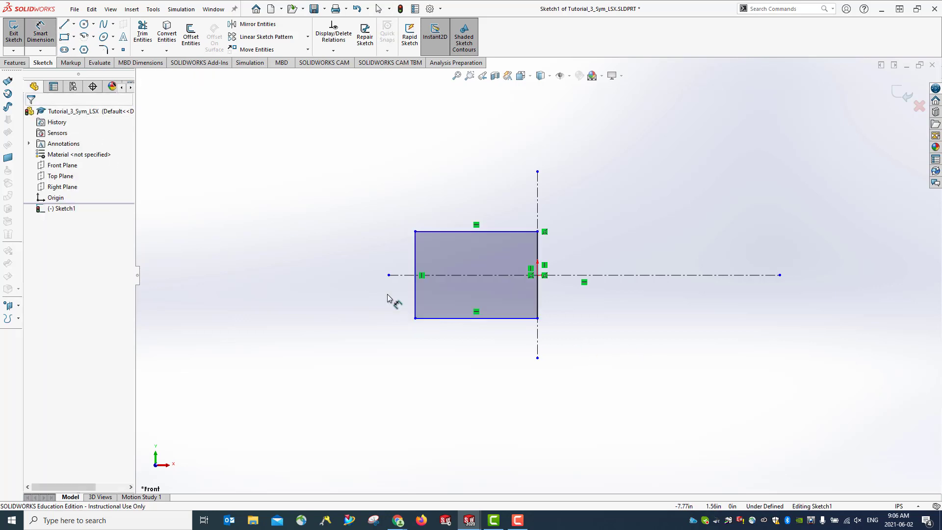
left_click(469, 320)
left_click(479, 418)
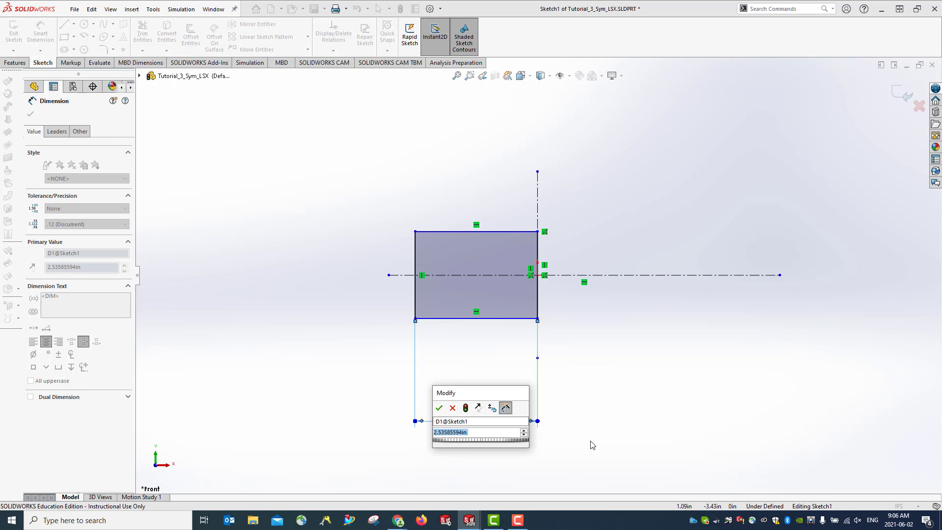
type("50")
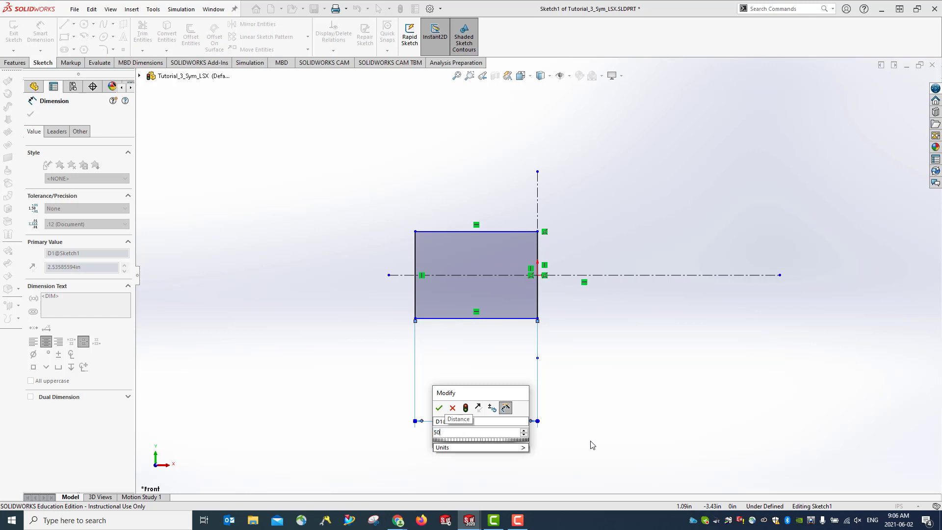
type("mm")
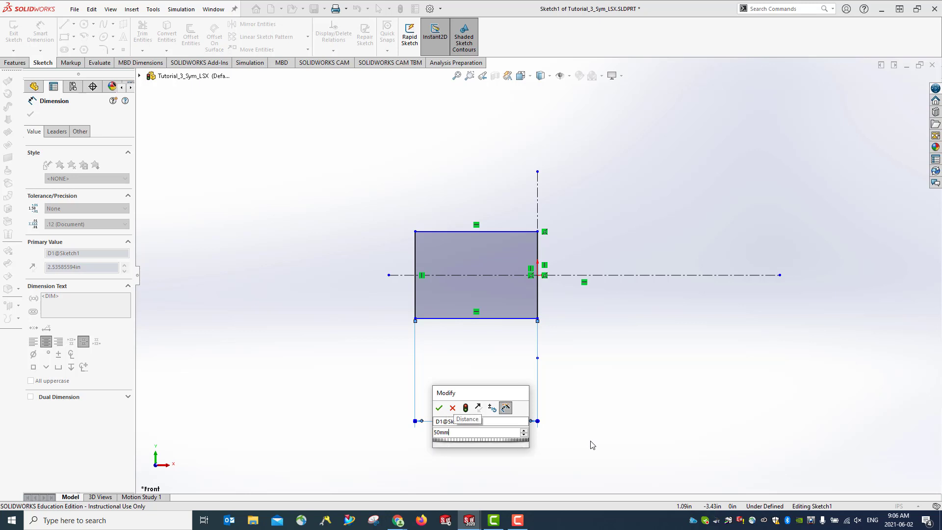
key("Return")
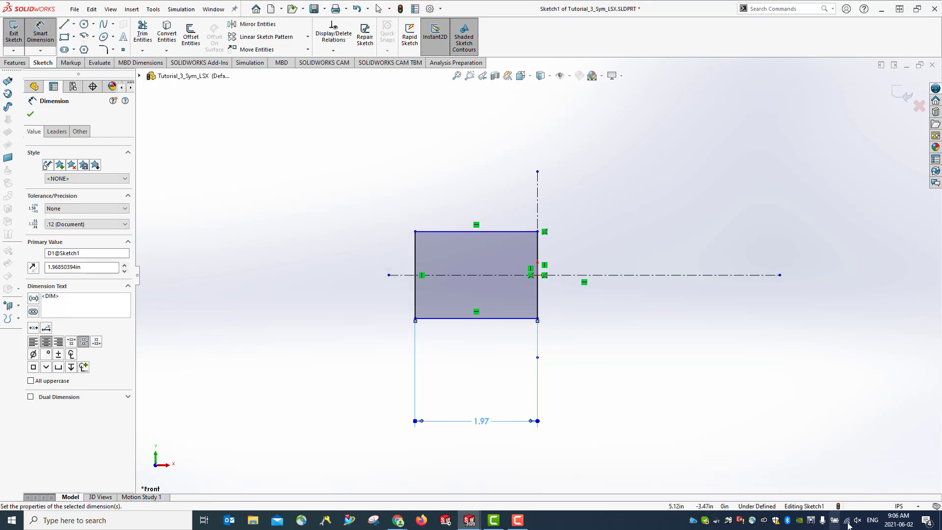
Change the document units to MMGS (millimeter, gram, second) and reopen the rectangle sketch for editing.
left_click(915, 508)
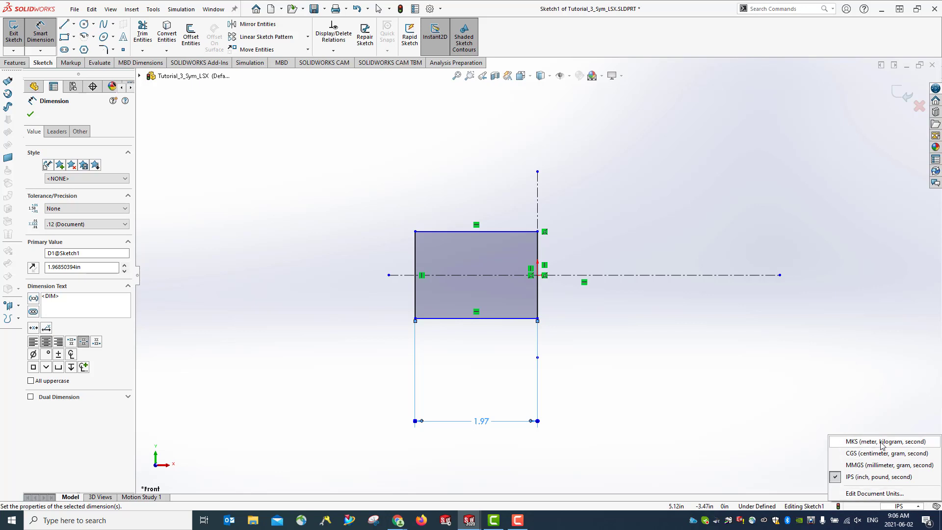
left_click(861, 465)
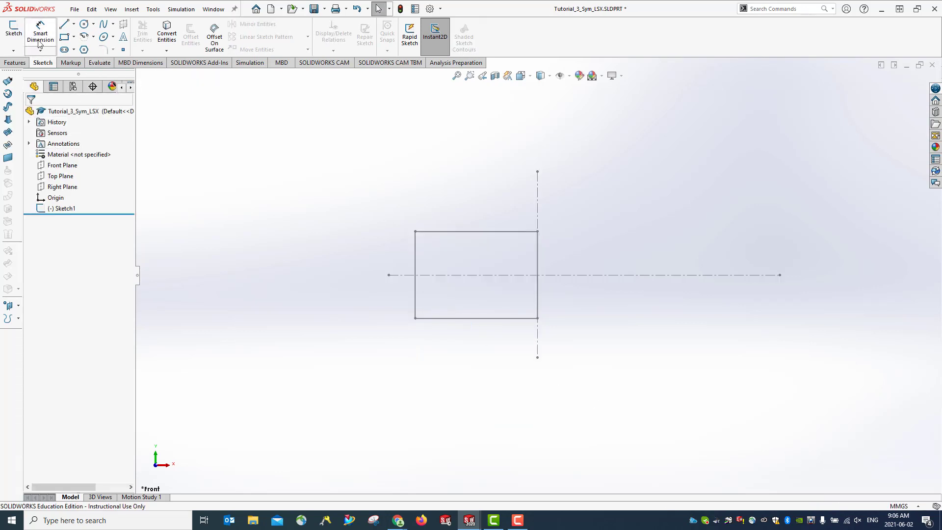
right_click(58, 210)
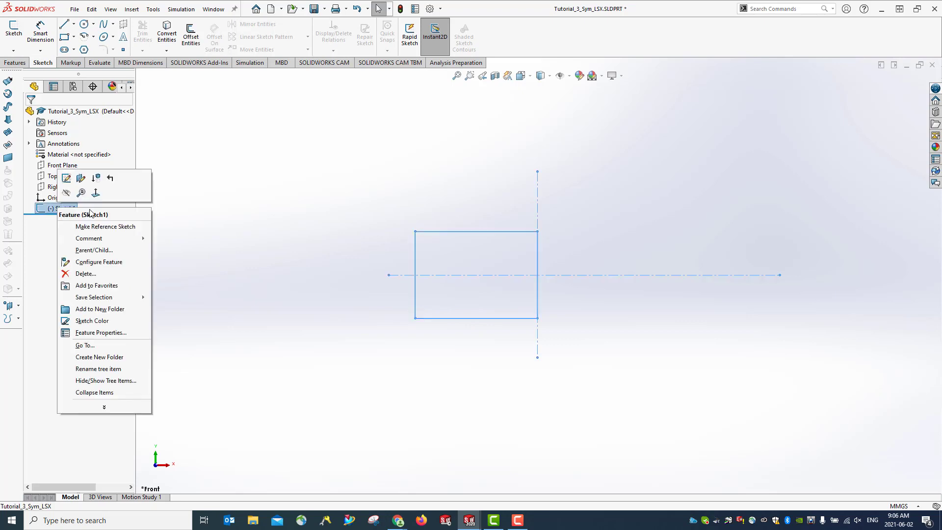
left_click(66, 179)
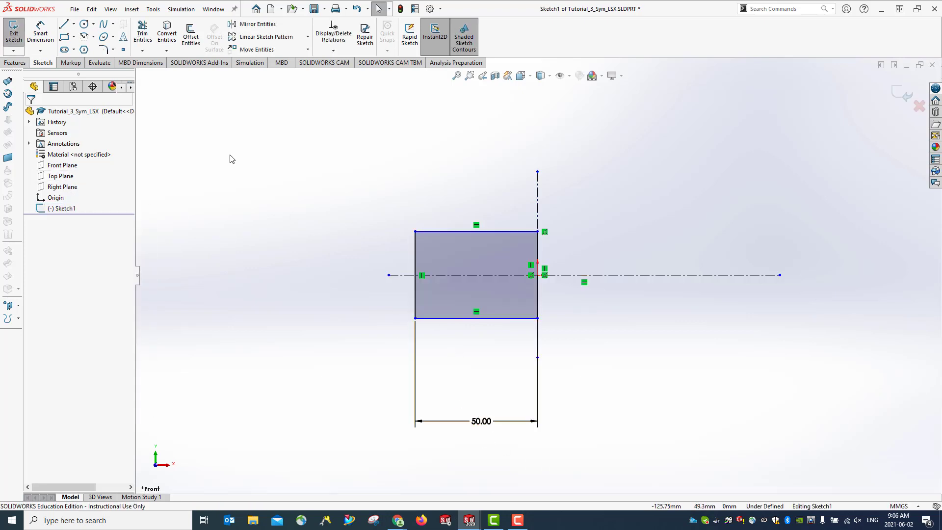
Dimension the rectangle's left vertical edge and set its height to 30 mm.
left_click(41, 34)
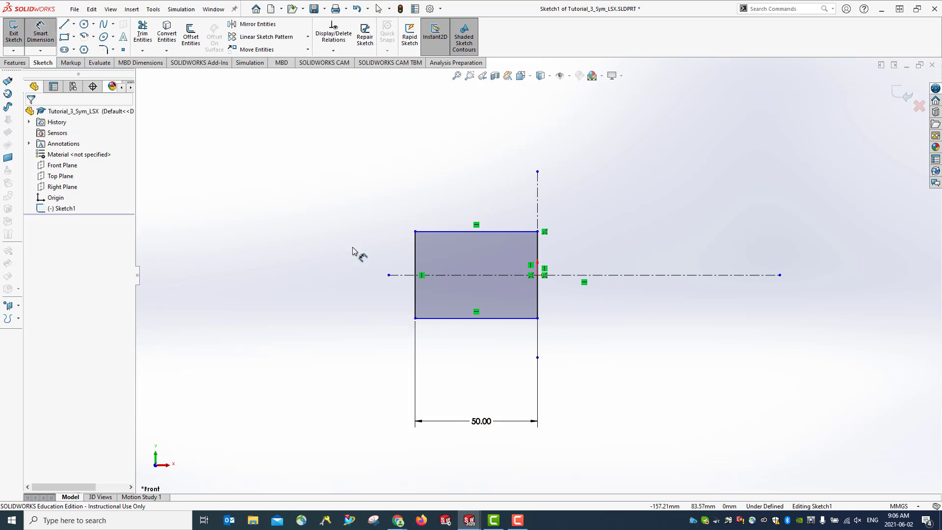
left_click(415, 257)
left_click(323, 281)
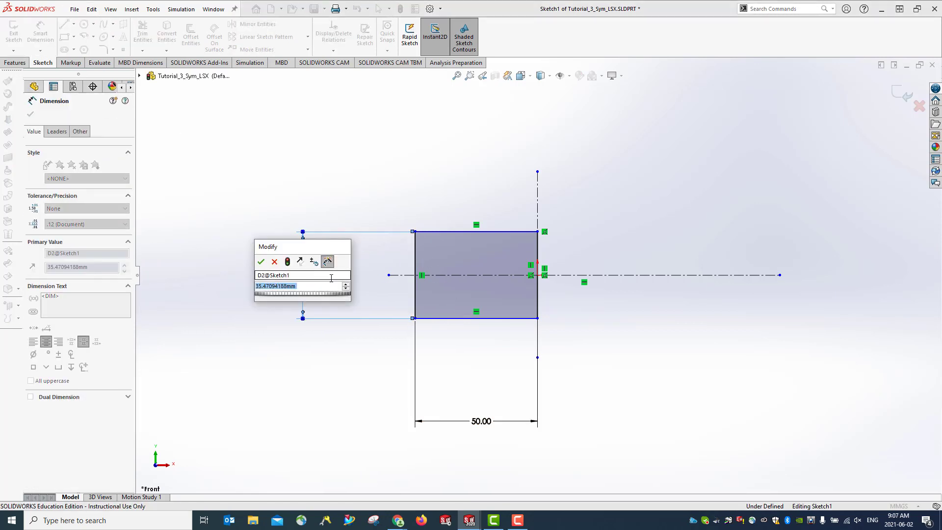
type("30")
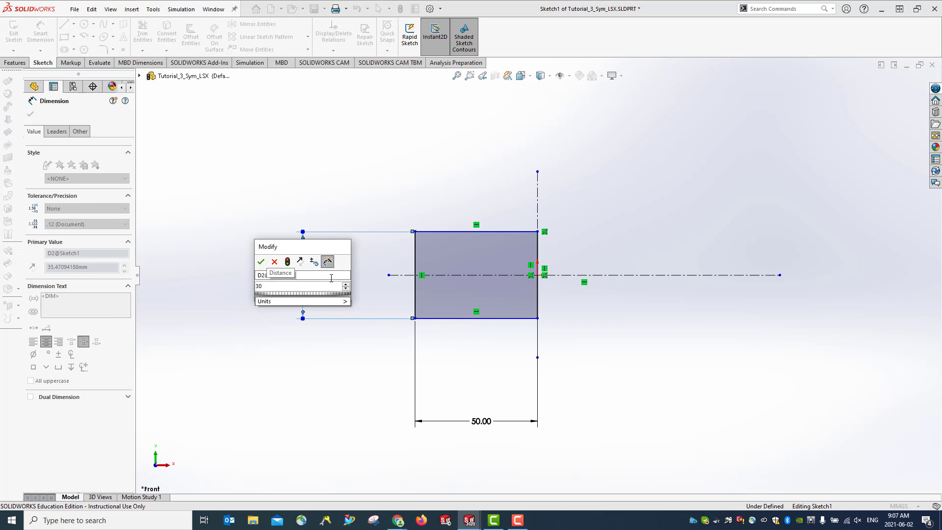
key("Return")
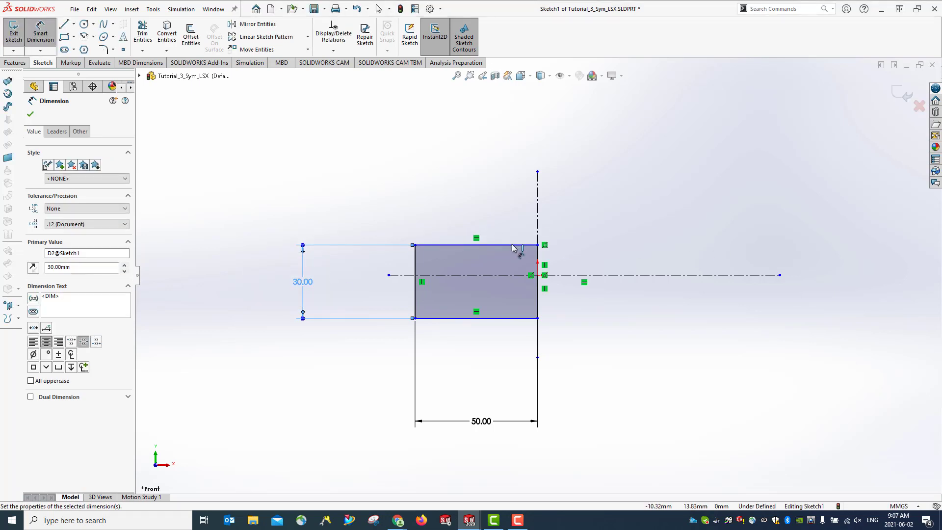
Dimension the distance from the rectangle's upper edge to the horizontal centerline and set it to 15 mm.
left_click(599, 276)
left_click(607, 276)
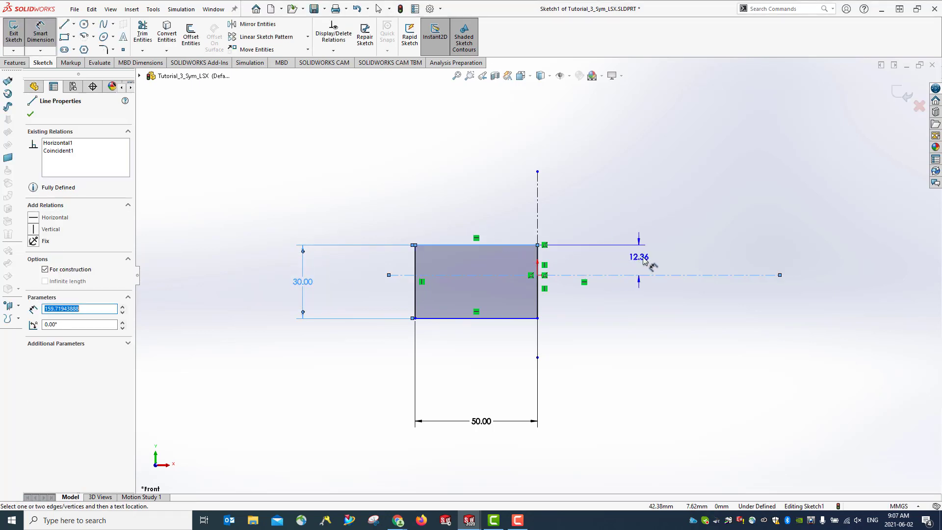
left_click(644, 258)
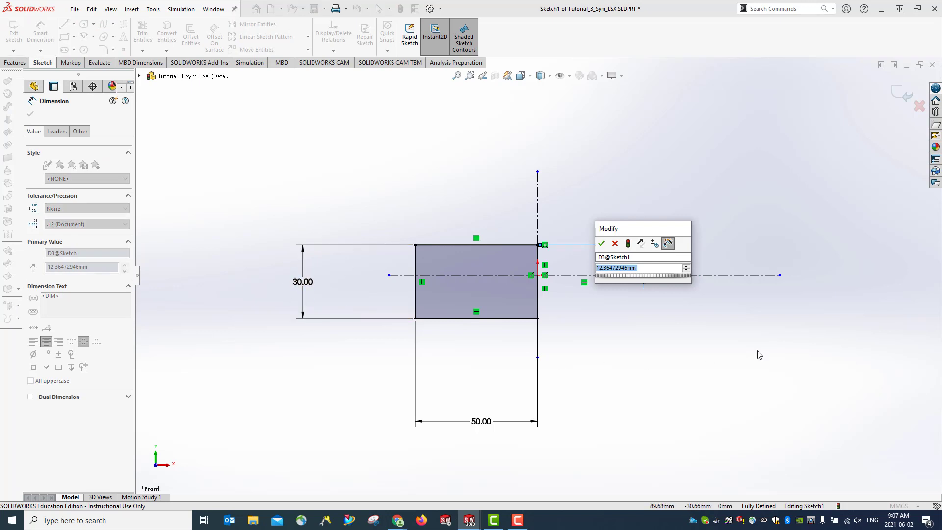
type("12.")
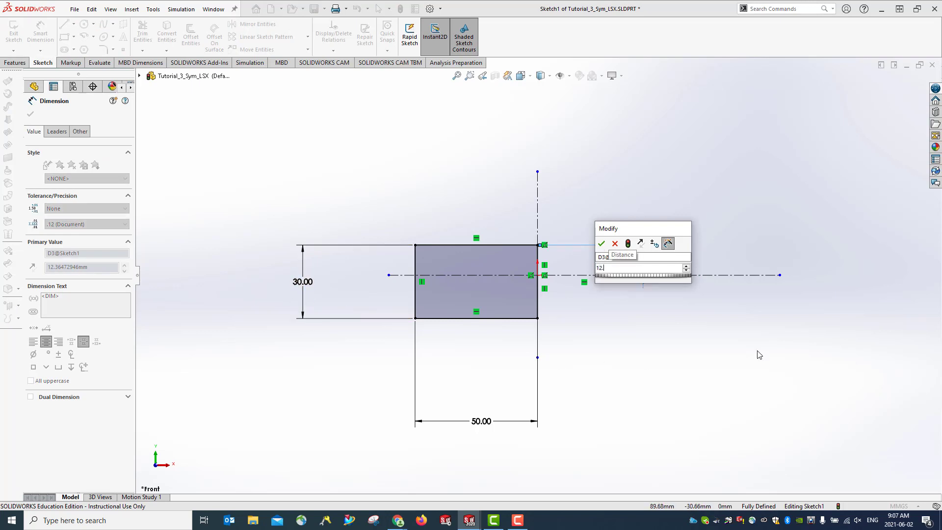
key("BackSpace")
key("BackSpace")
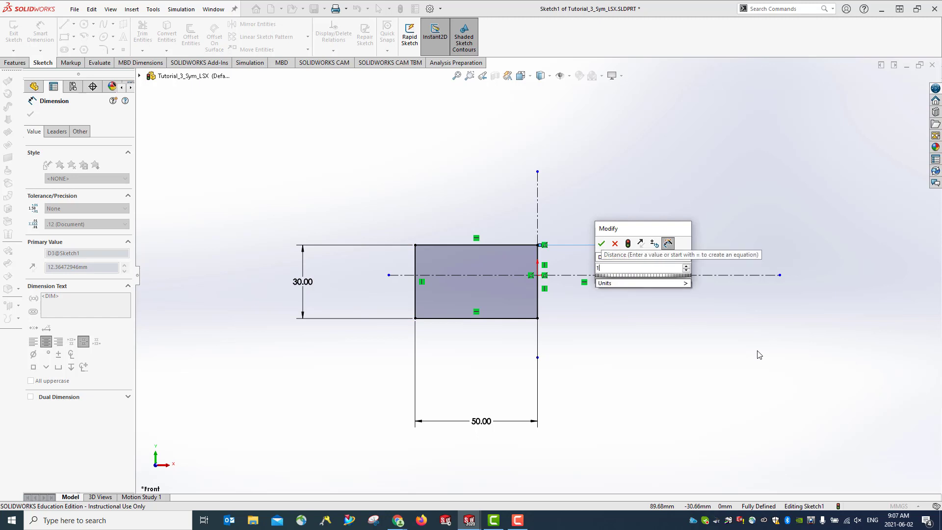
type("5mm")
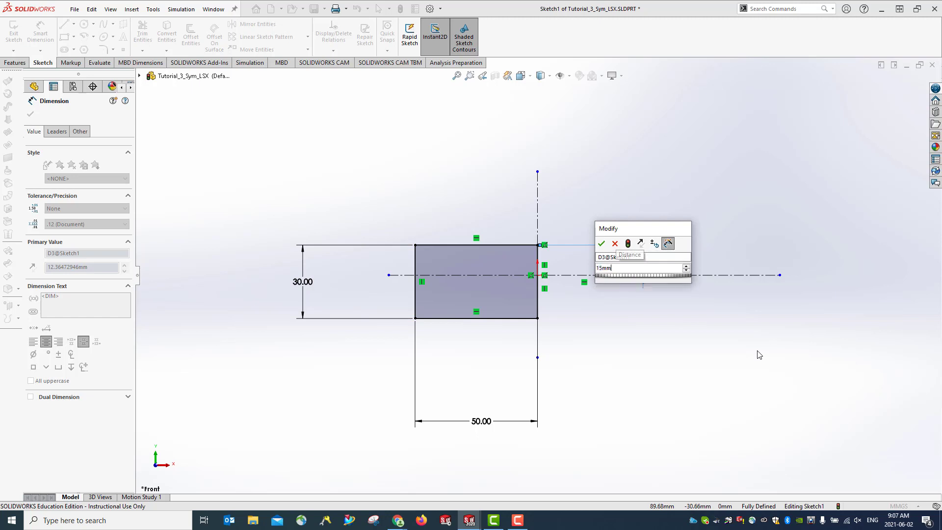
key("Return")
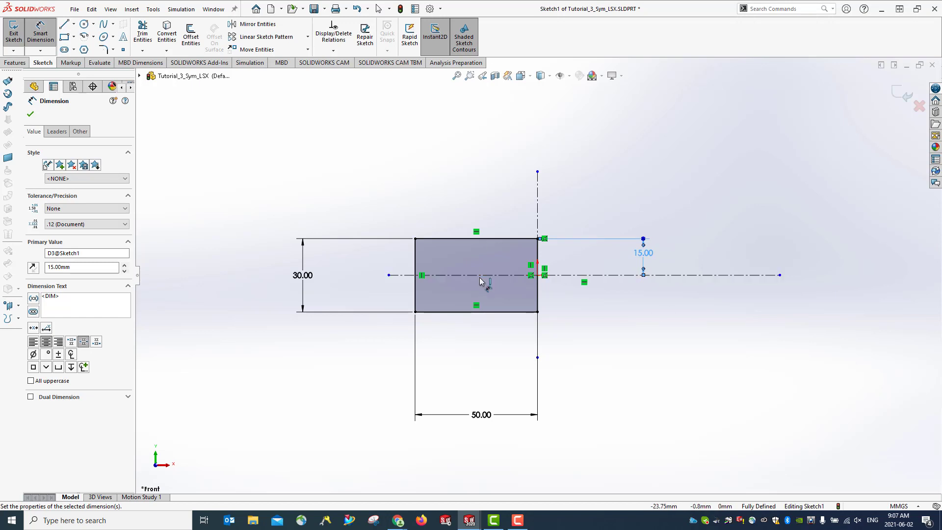
left_click(30, 115)
Draw three circles on the horizontal centerline, about 8, 10 and 11 mm in diameter, centred about 42 and 25 mm left of the origin and on it.
left_click(84, 23)
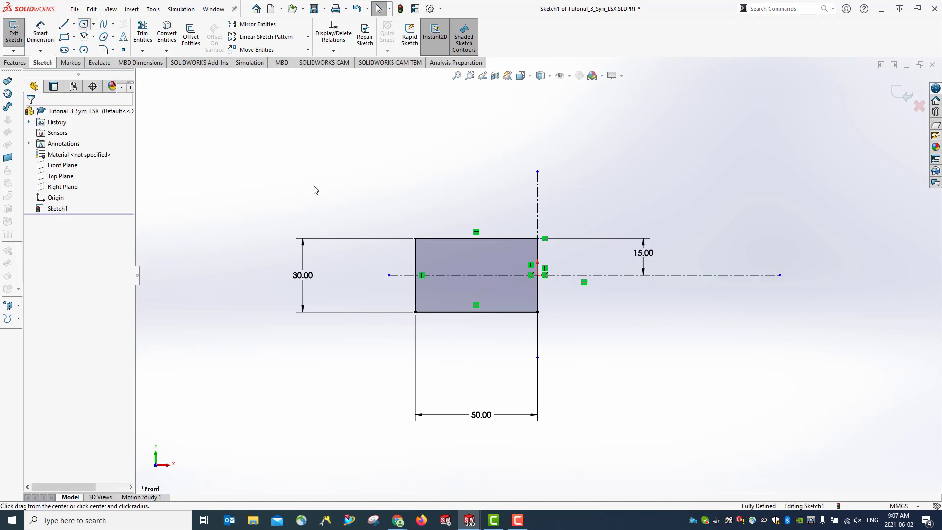
left_click(434, 275)
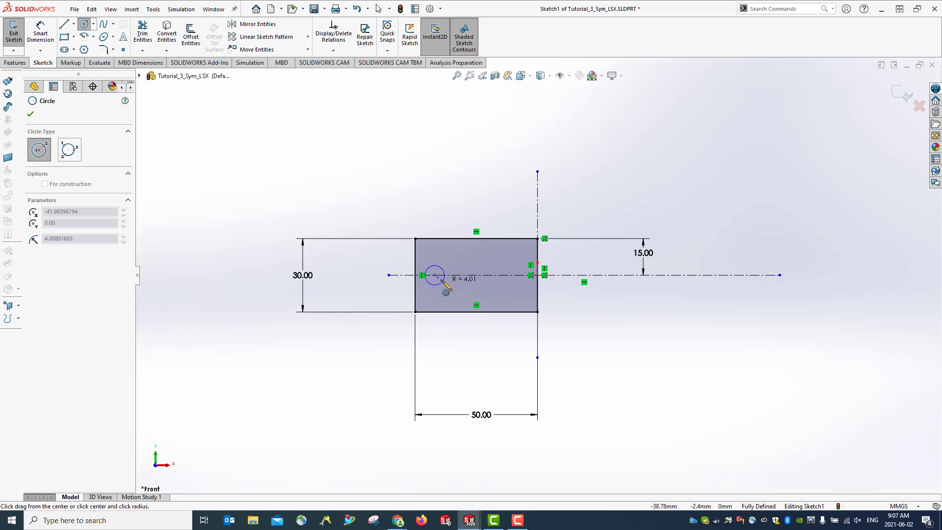
left_click(442, 283)
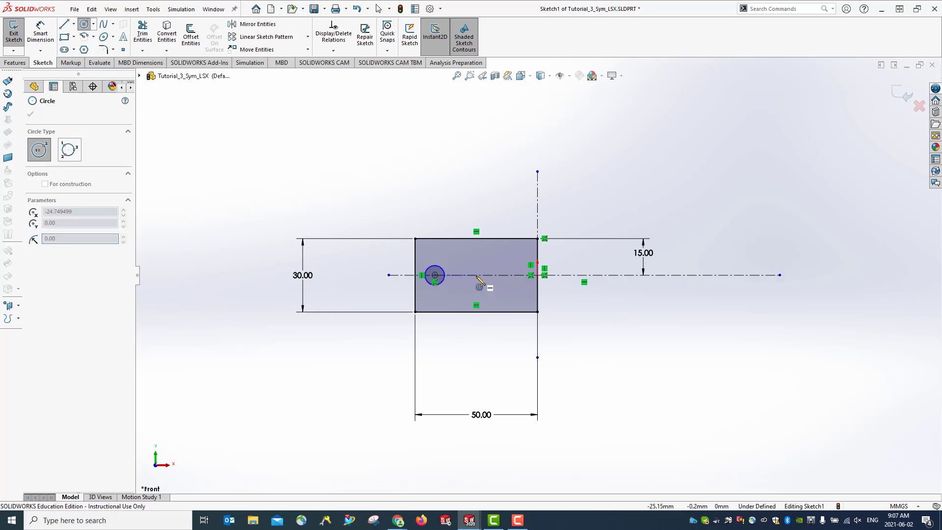
left_click(476, 275)
left_click(486, 282)
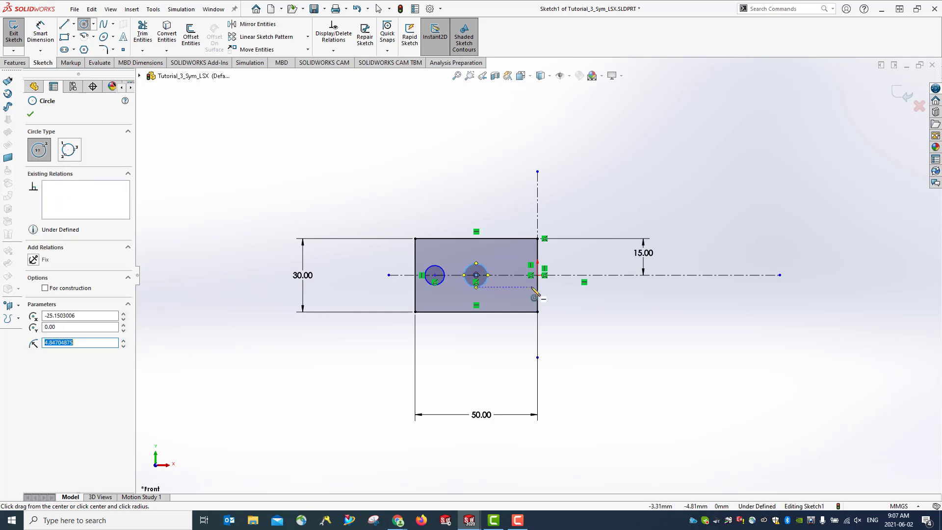
left_click(538, 275)
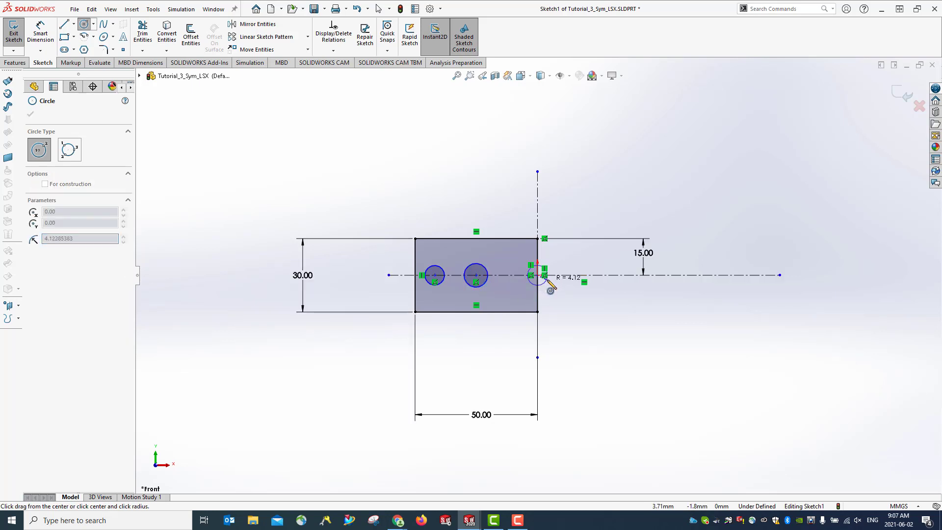
left_click(548, 285)
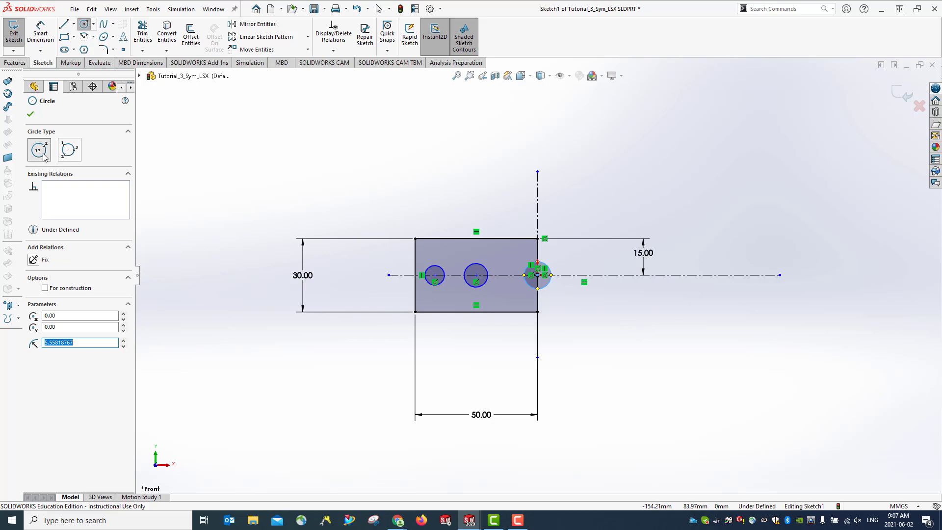
left_click(30, 115)
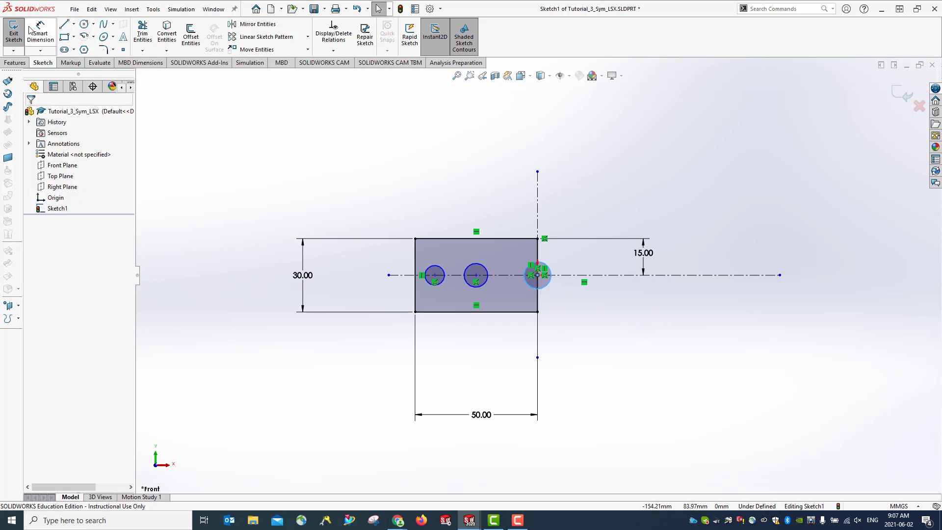
Dimension the circle nearest the rectangle's left edge and set its diameter to 10 mm.
left_click(41, 33)
left_click(437, 270)
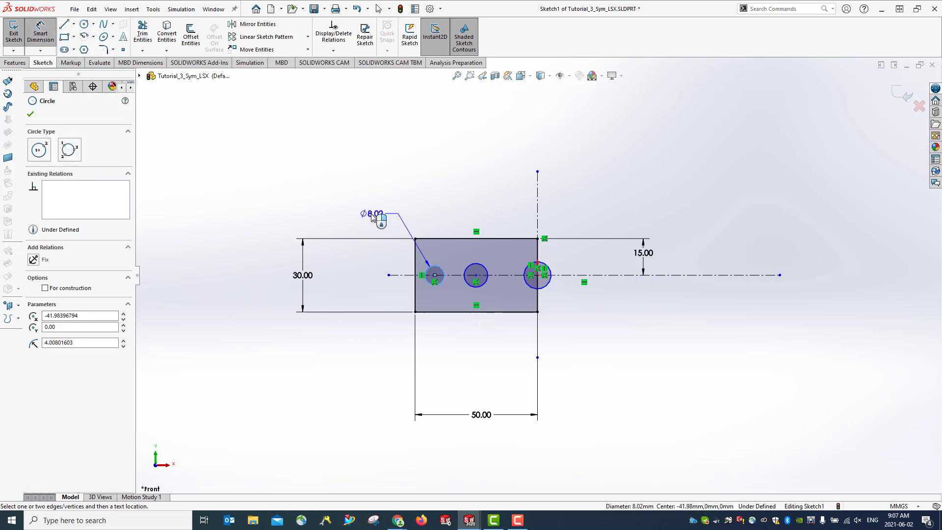
left_click(378, 224)
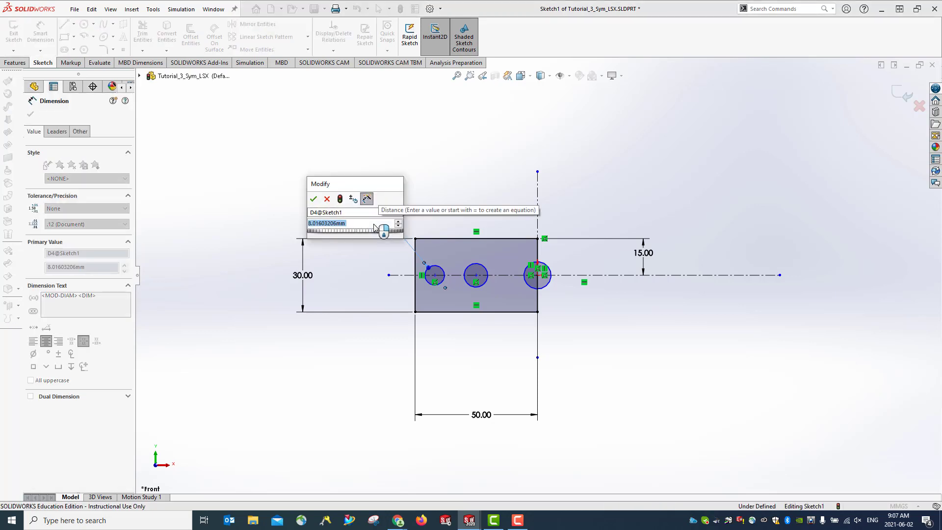
type("10")
key("Return")
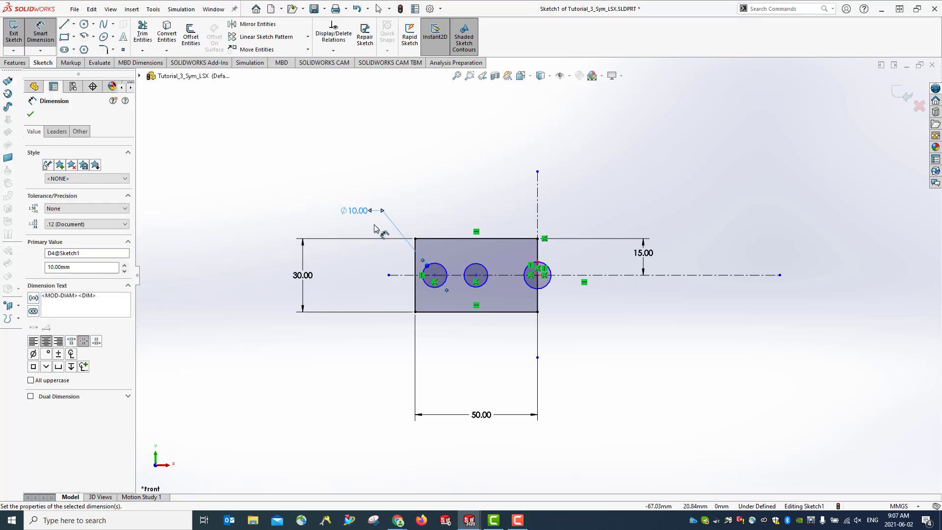
Dimension the middle circle and the circle at the origin, setting both diameters to 10 mm.
left_click(483, 265)
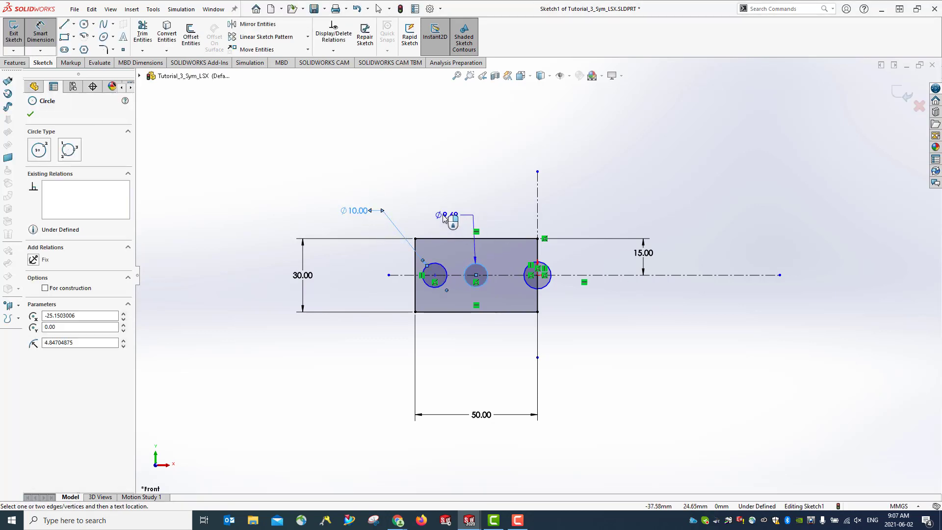
left_click(432, 216)
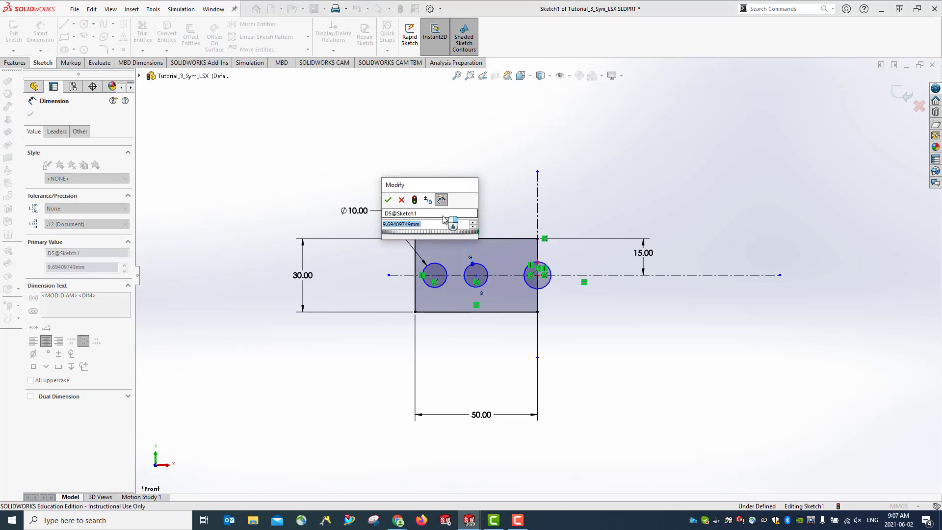
type("10")
key("Return")
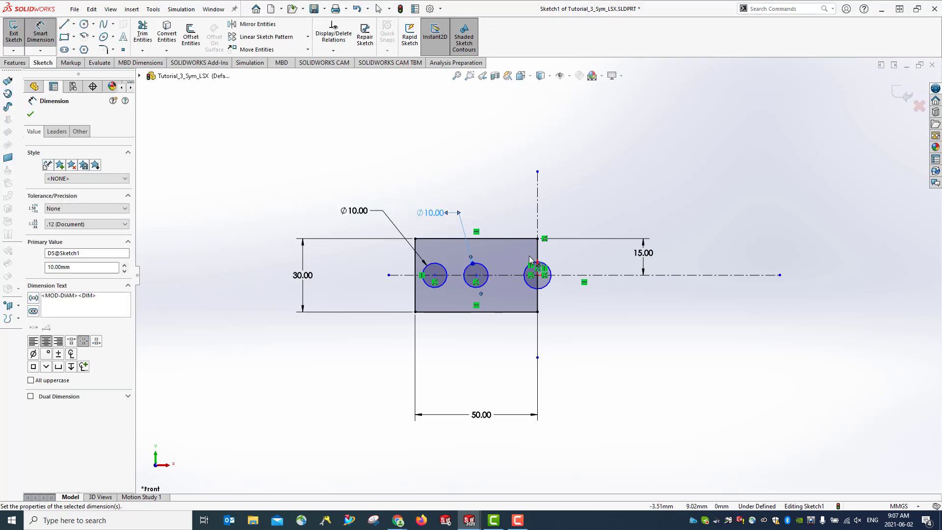
left_click(530, 263)
left_click(522, 233)
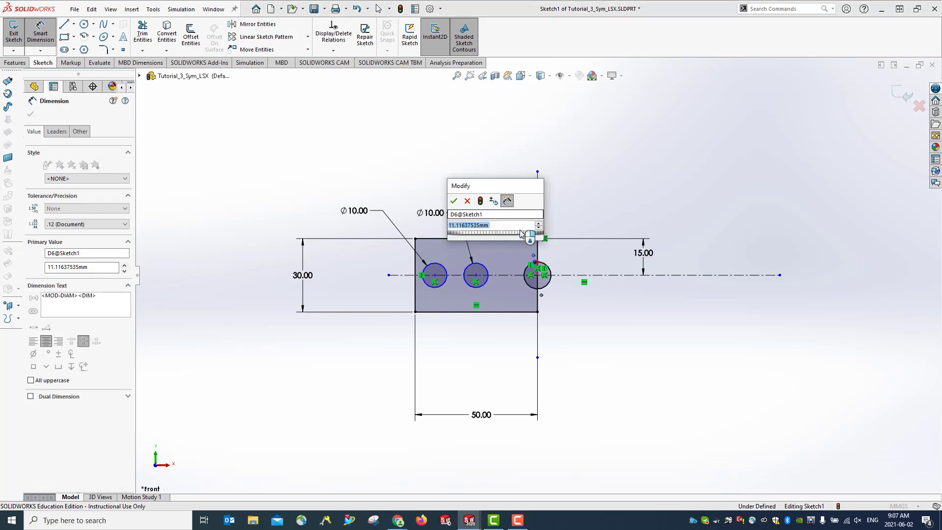
key("Return")
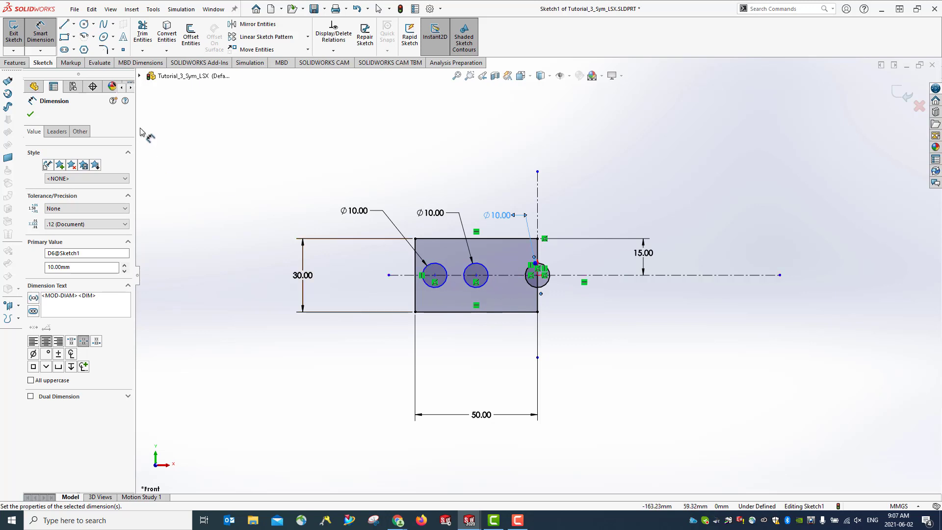
Dimension the middle circle's center from the vertical centerline and set the distance to 20 mm.
left_click(476, 275)
left_click(539, 349)
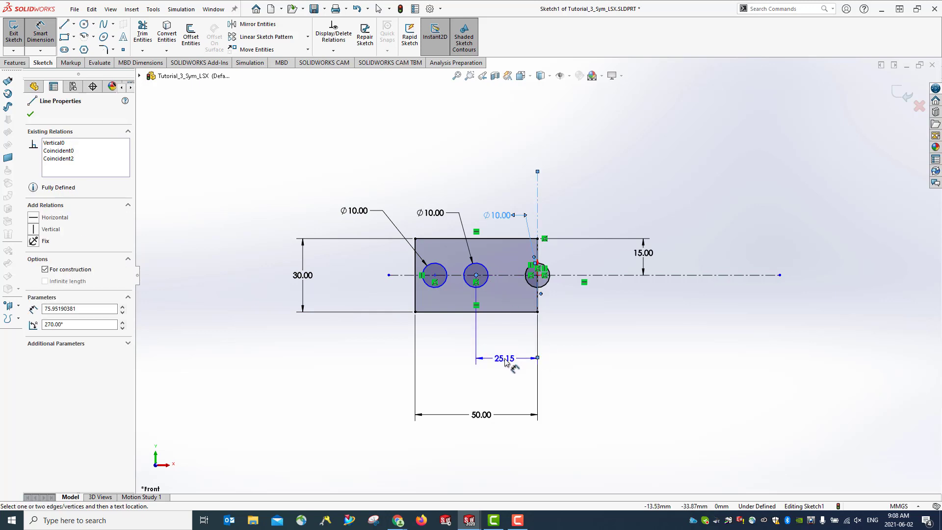
left_click(506, 362)
type("20")
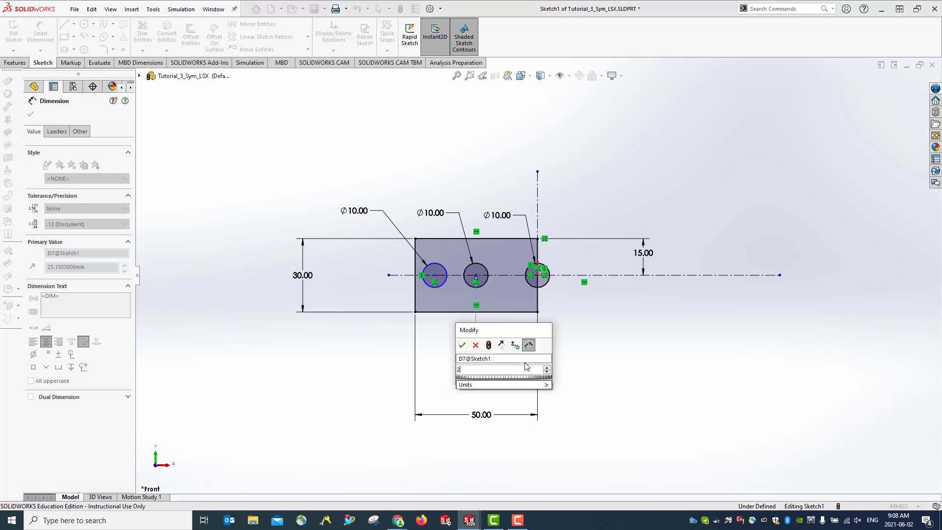
key("Return")
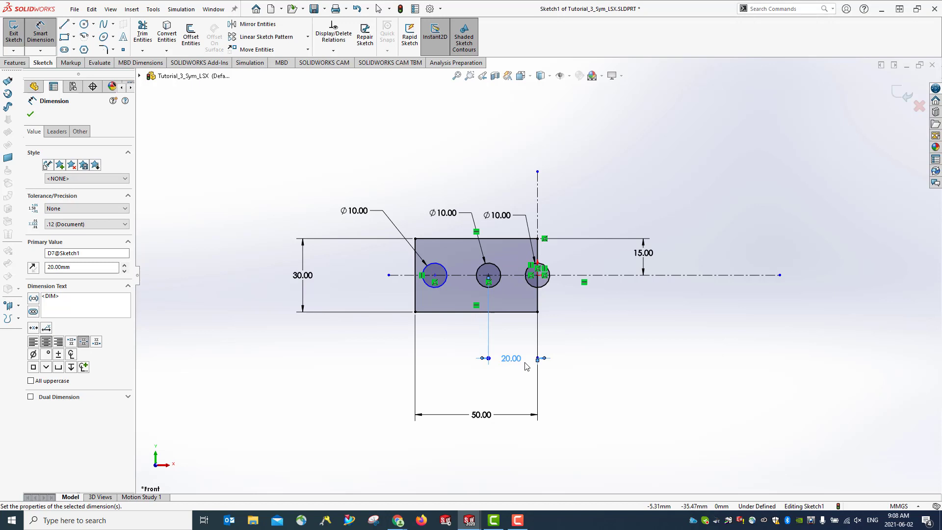
Dimension the left circle's center from the vertical centerline, set the distance to 40 mm, and finish dimensioning.
left_click(435, 275)
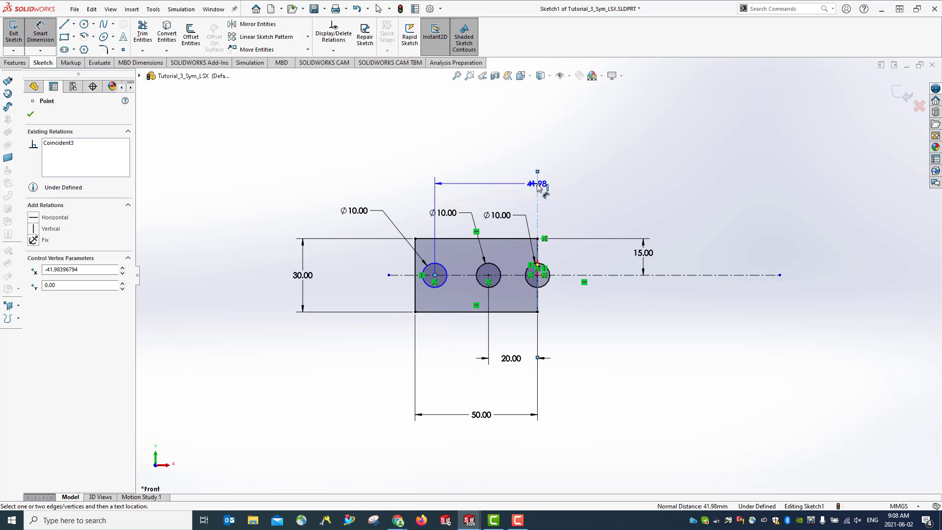
left_click(472, 196)
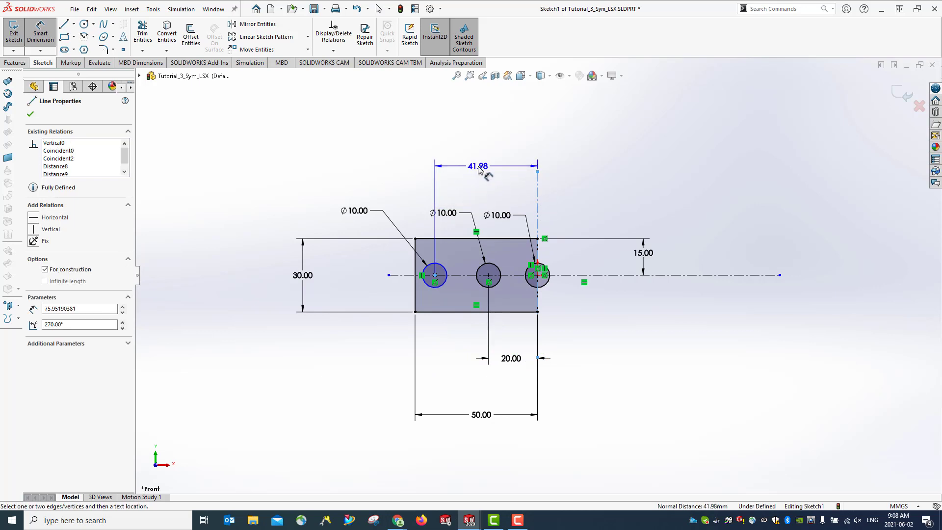
double_click(474, 167)
type("40")
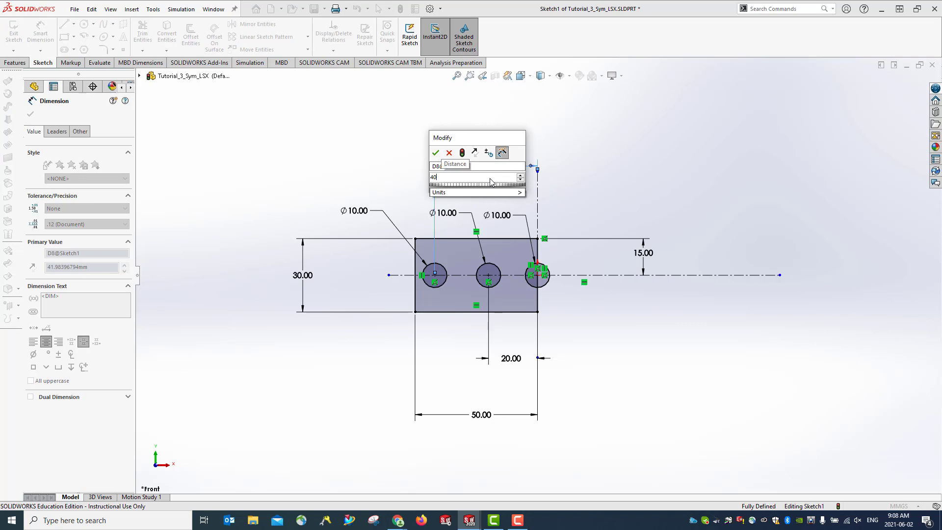
key("Return")
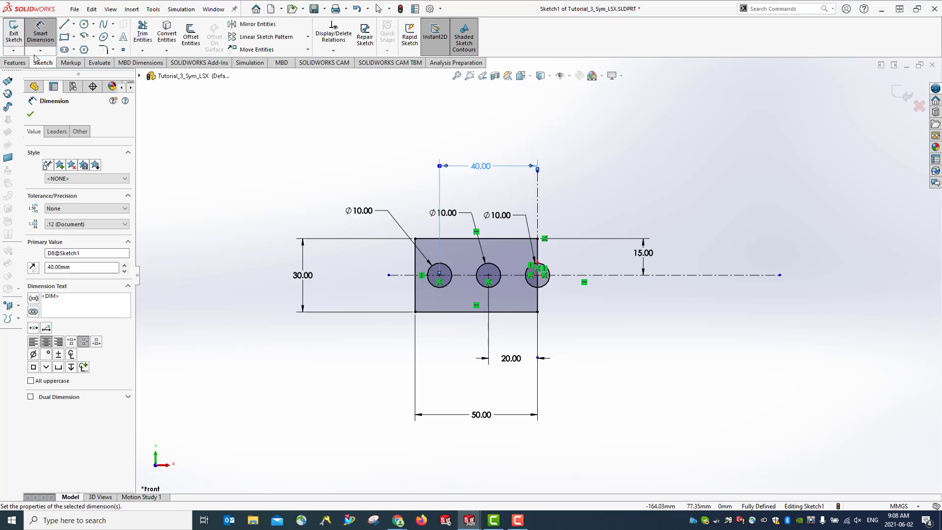
left_click(30, 114)
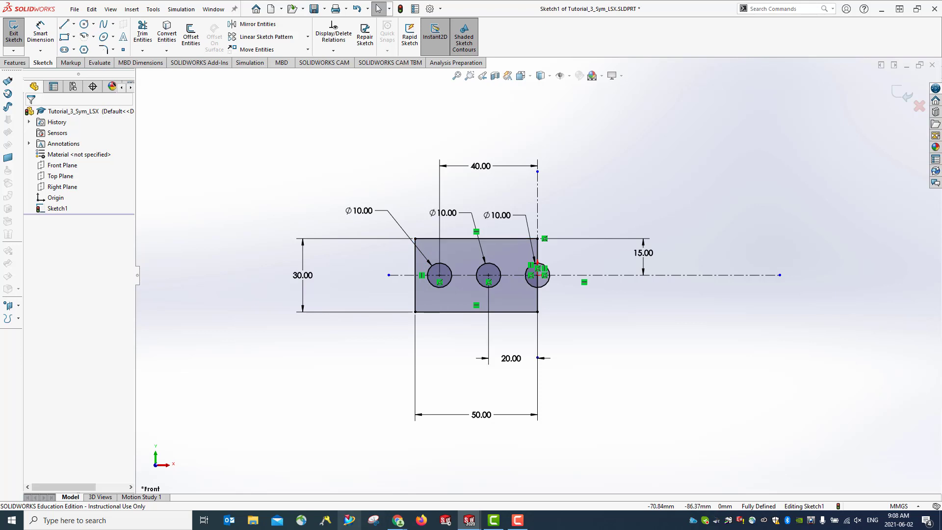
Switch to the Chapter 5 document in Chrome to check the link's CAD model figure, and return to SOLIDWORKS.
mouse_move(400, 524)
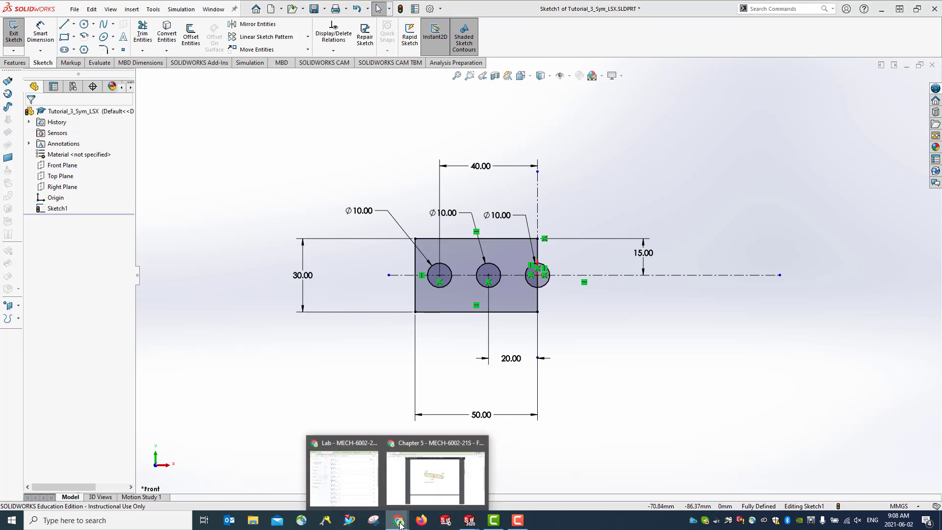
left_click(444, 481)
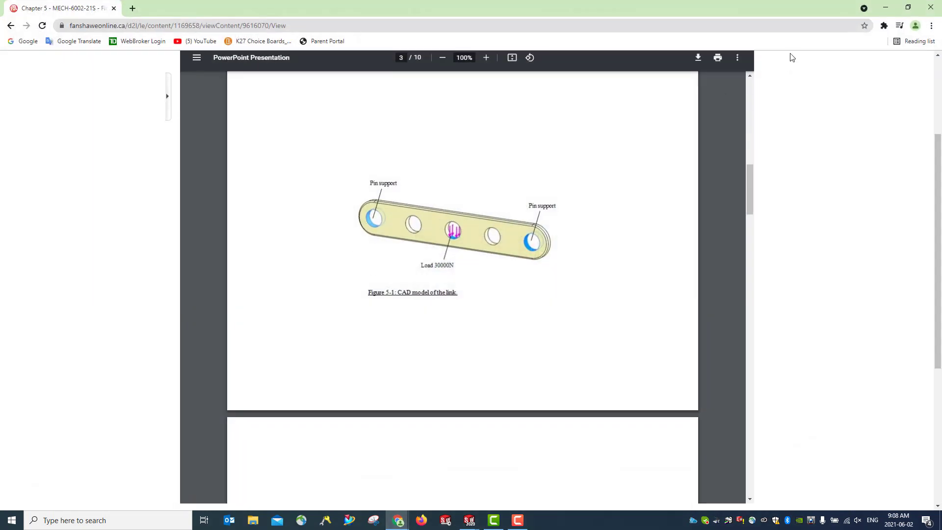
left_click(886, 7)
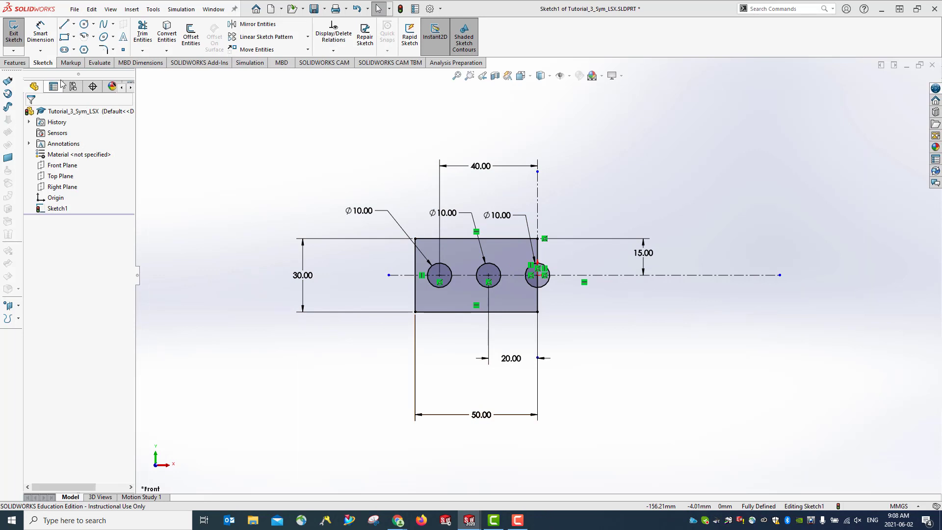
Exit the finished link sketch and save the part.
left_click(15, 39)
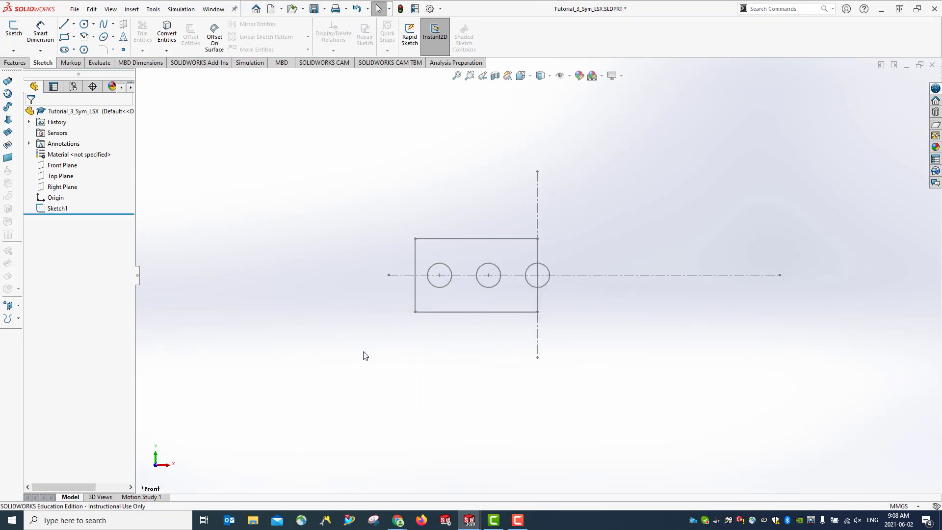
left_click(15, 62)
left_click(17, 34)
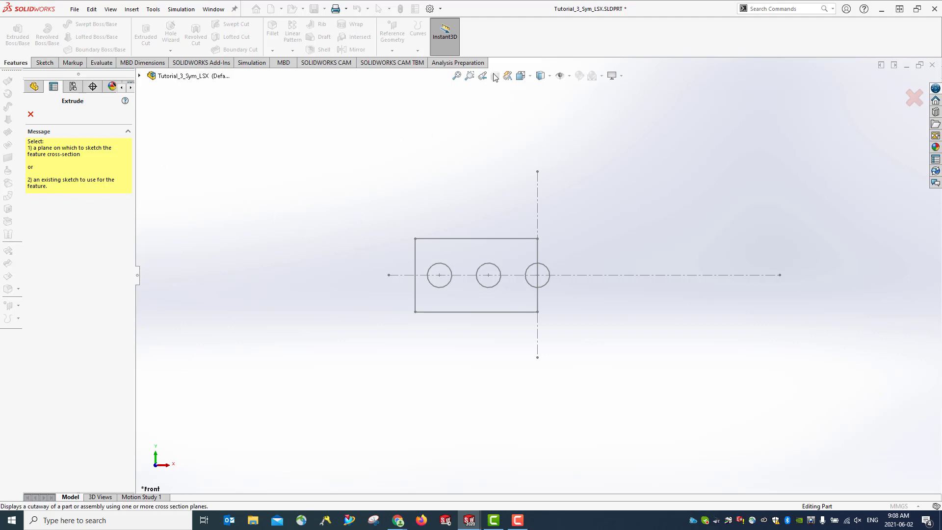
key("ctrl+7")
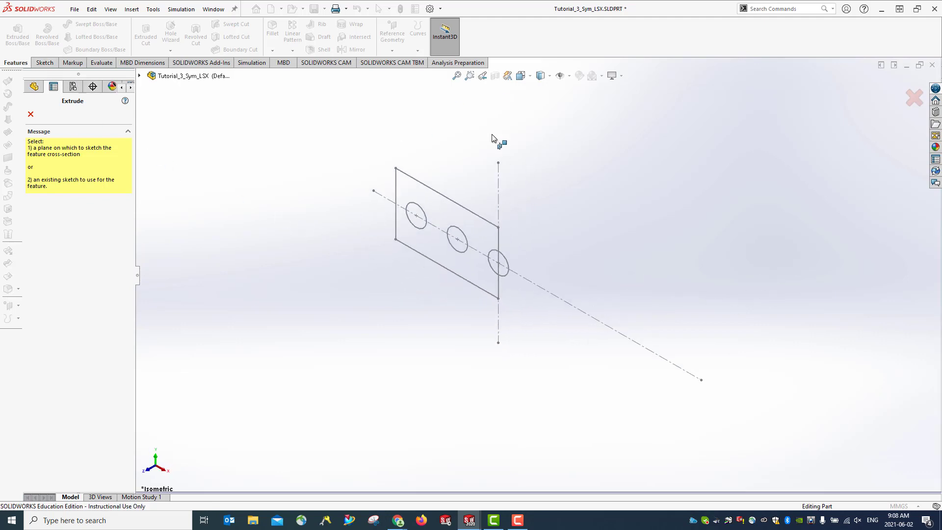
left_click(31, 113)
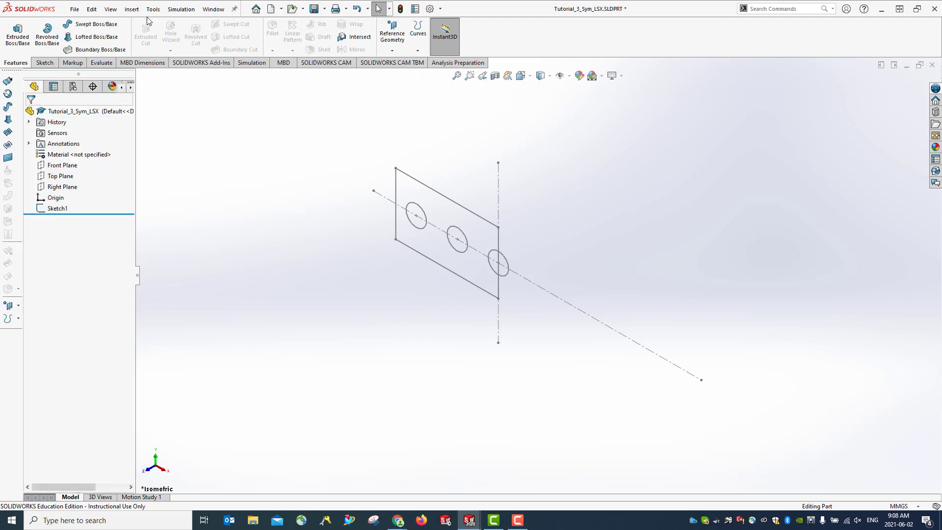
left_click(314, 10)
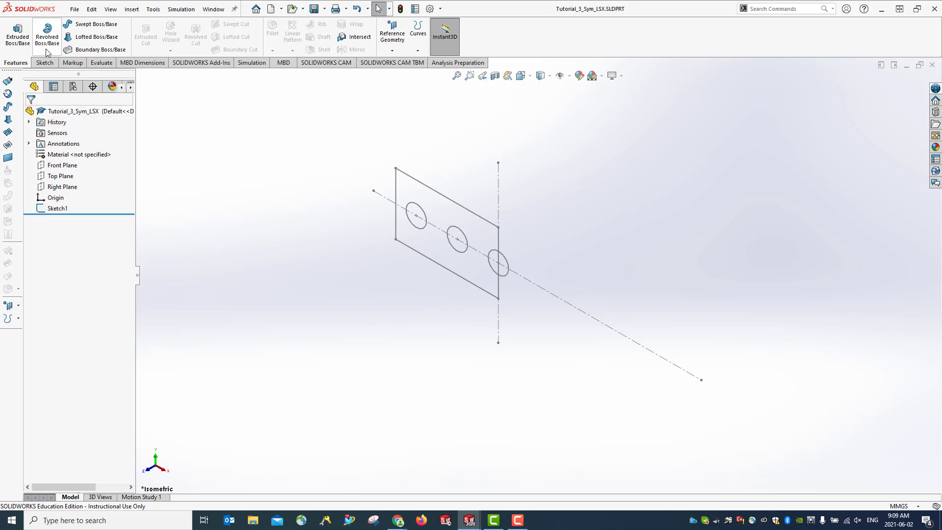
Extrude the sketch's rectangular region around the holes 10 mm with the Mid Plane end condition, and save the part.
left_click(17, 32)
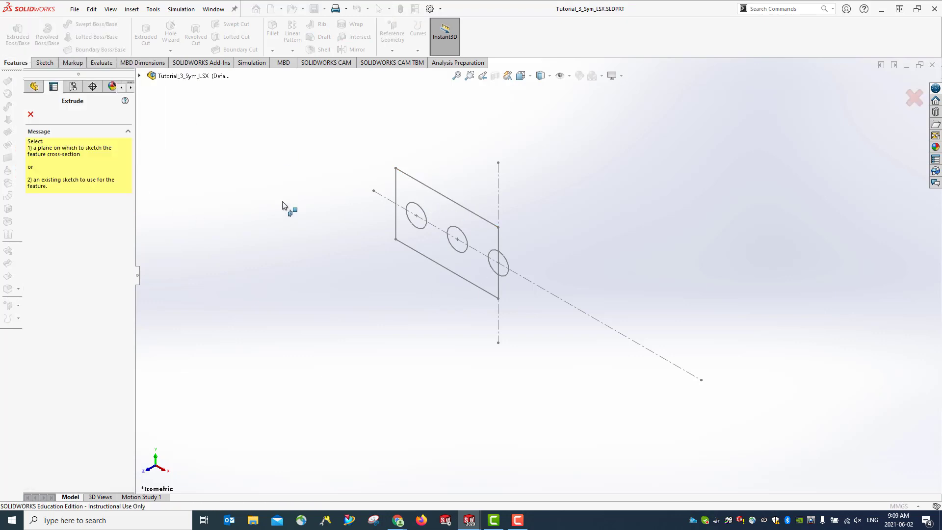
left_click(139, 76)
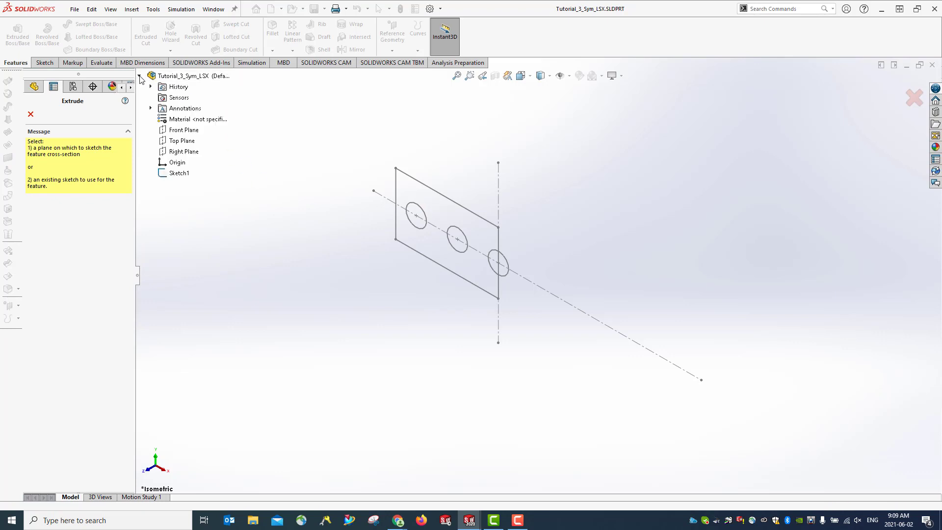
left_click(180, 174)
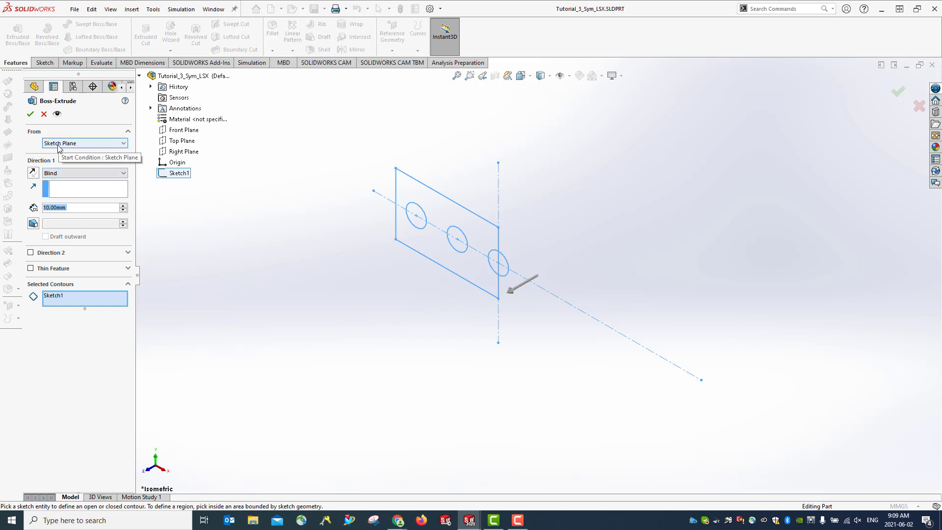
left_click(66, 173)
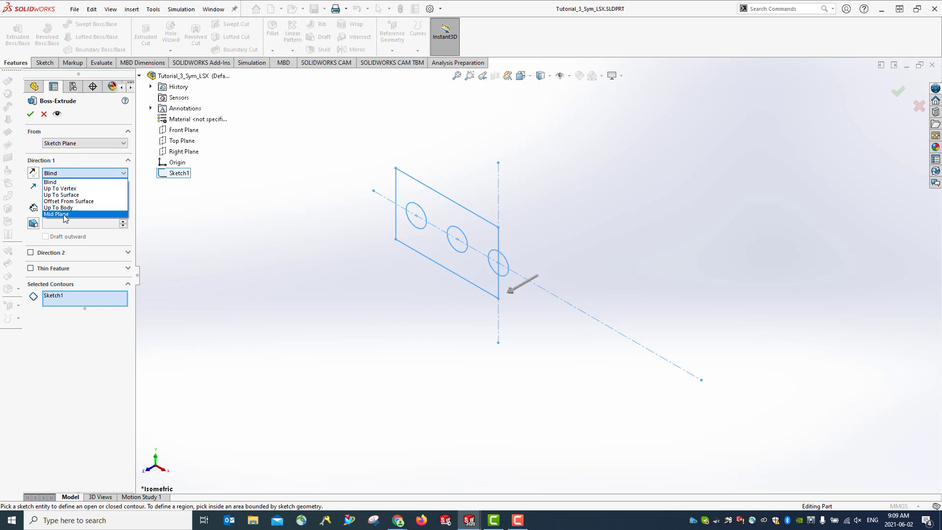
left_click(64, 215)
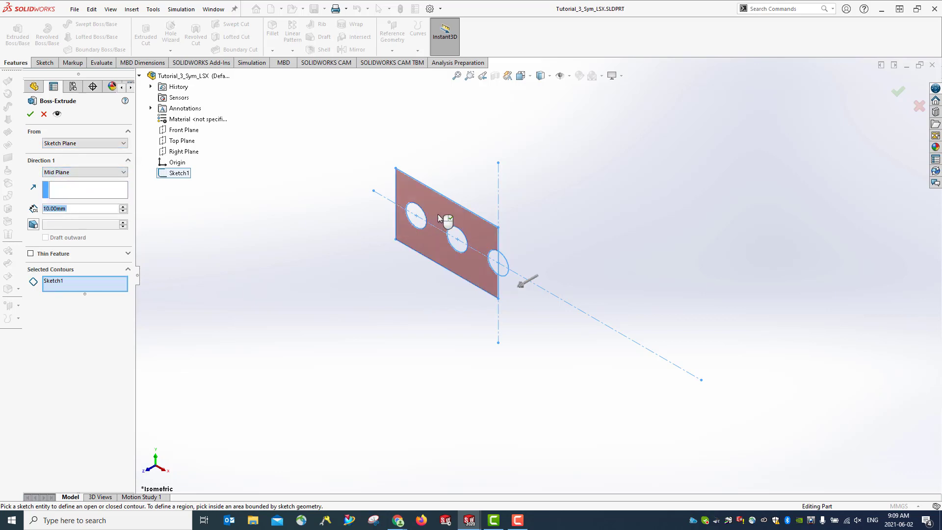
left_click(465, 224)
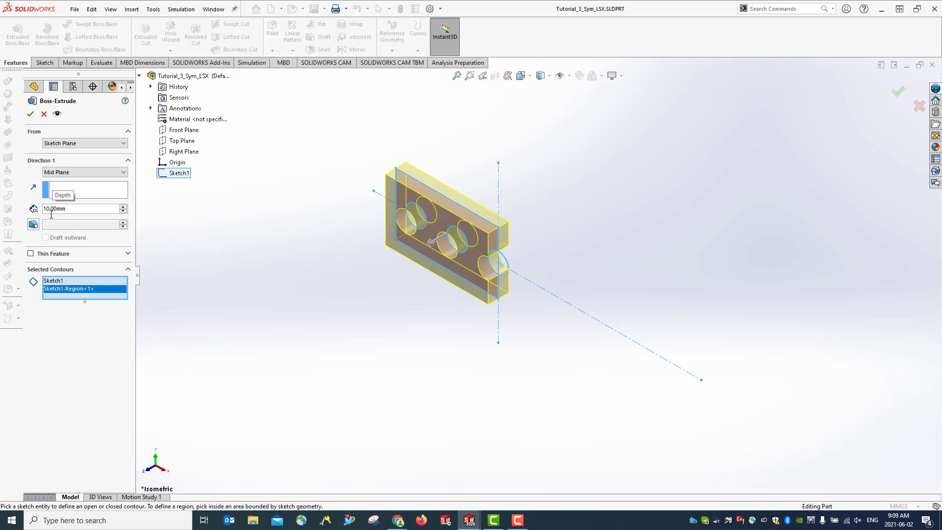
left_click(30, 114)
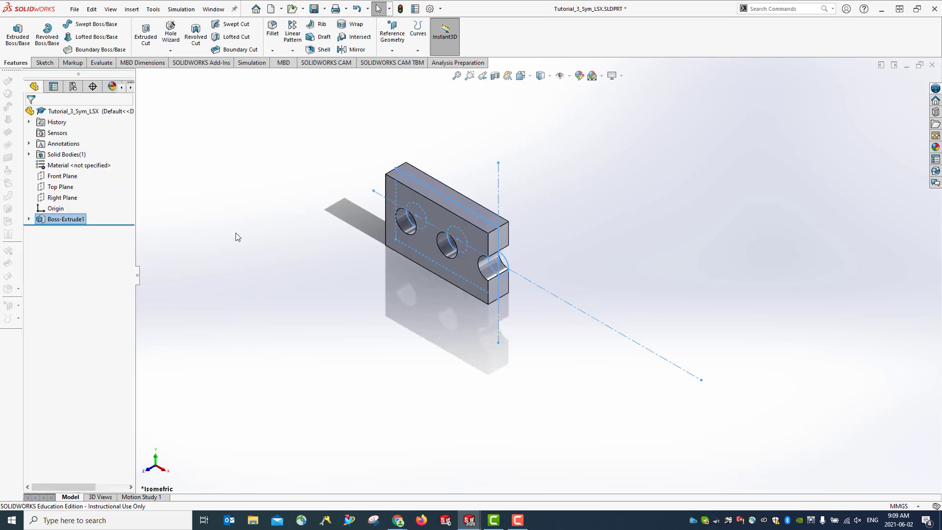
mouse_move(404, 358)
middle_mouse_down()
mouse_move(500, 311)
mouse_move(475, 405)
mouse_move(441, 412)
mouse_move(473, 340)
mouse_move(457, 294)
middle_mouse_up()
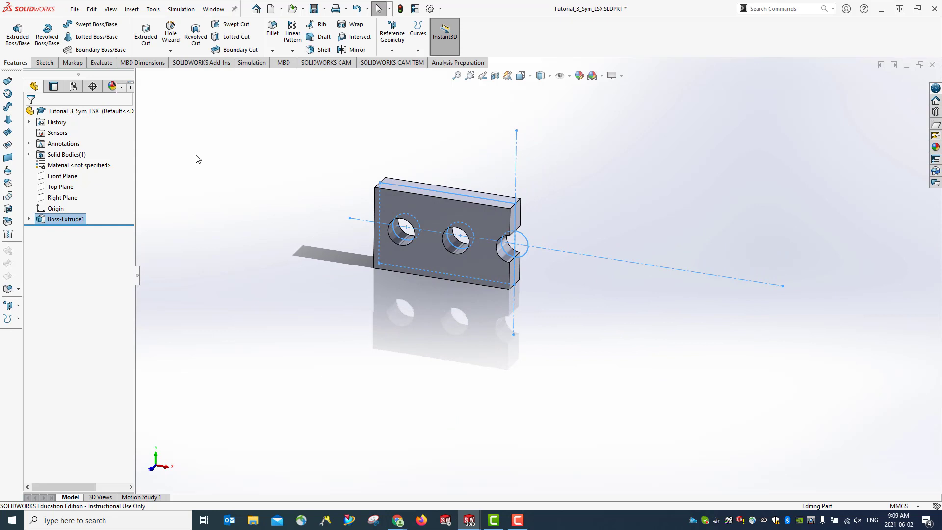
left_click(314, 9)
Assign Alloy Steel from the Steel category as the part's material and save the part.
right_click(69, 167)
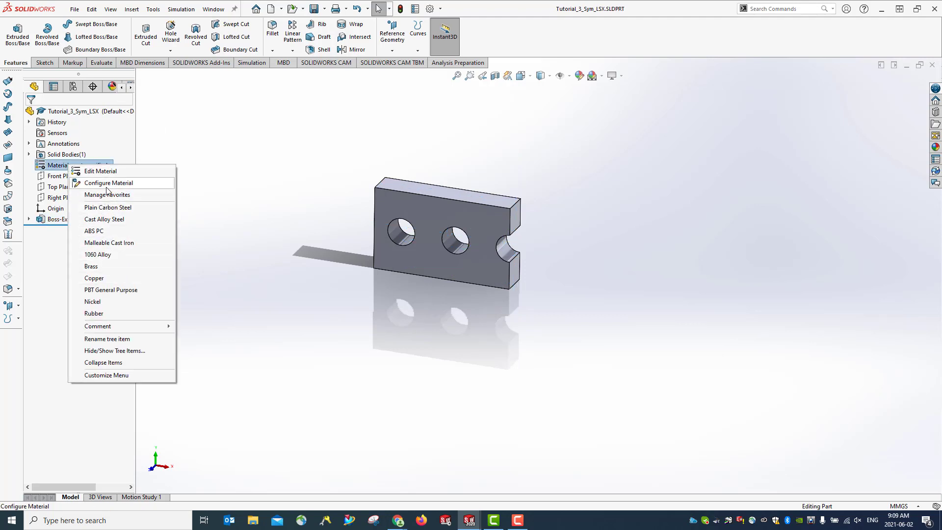
left_click(100, 171)
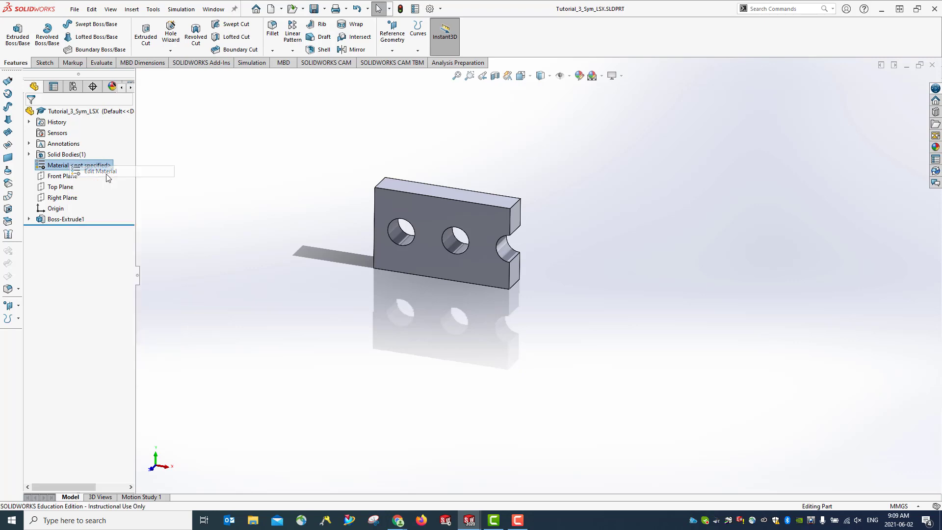
scroll(322, 320, "down", 4)
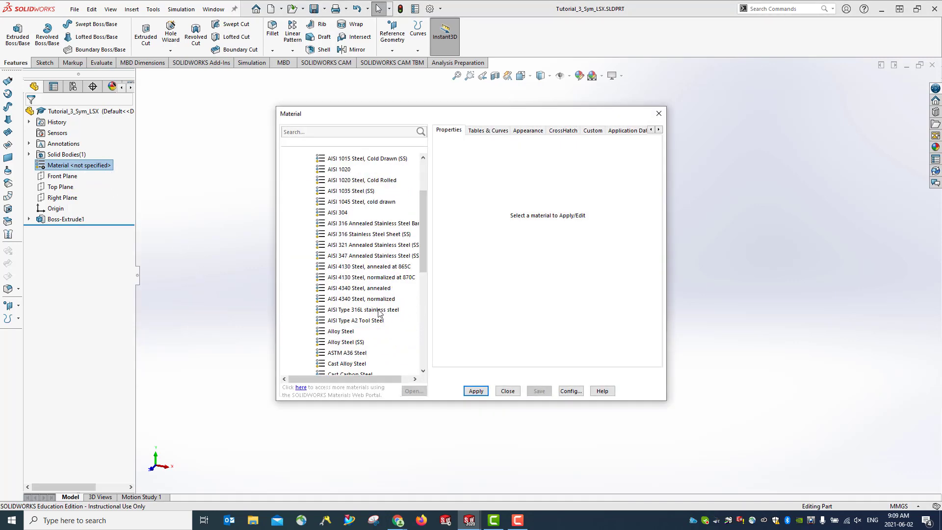
left_click(341, 267)
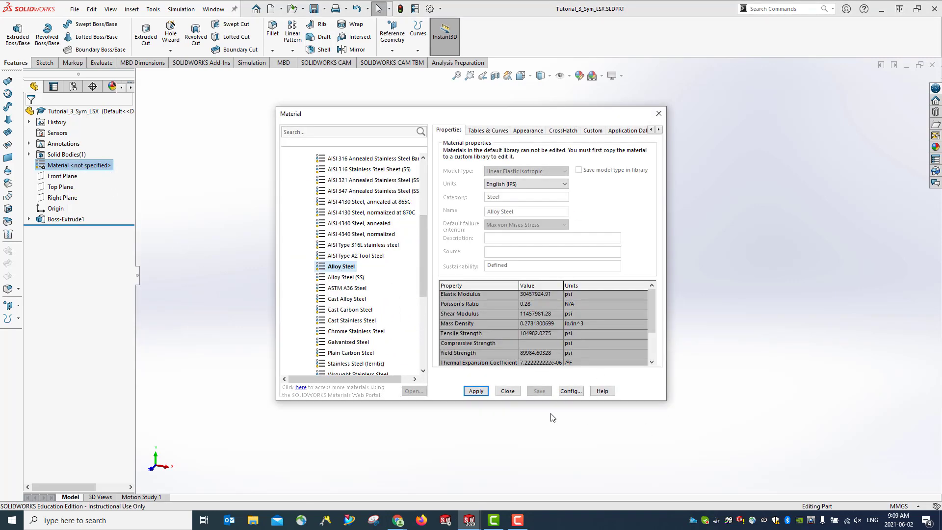
left_click(474, 392)
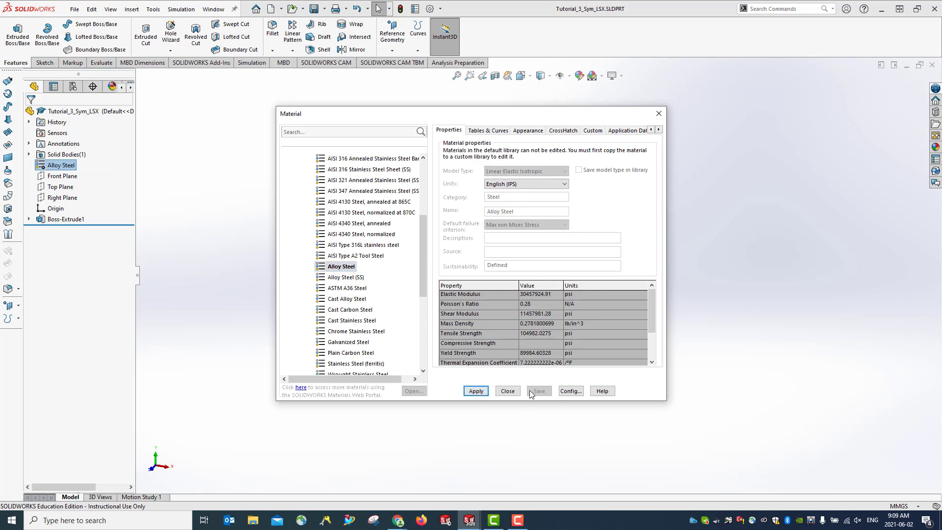
left_click(508, 391)
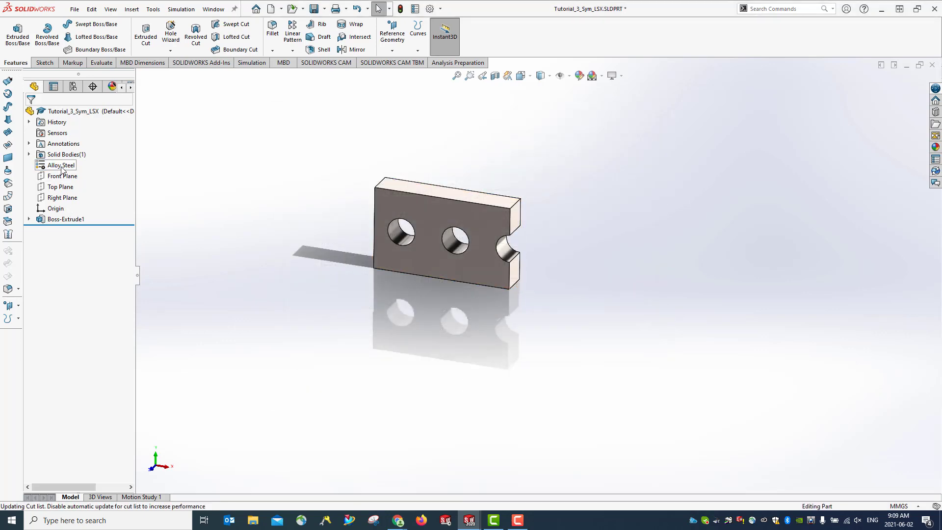
left_click(314, 9)
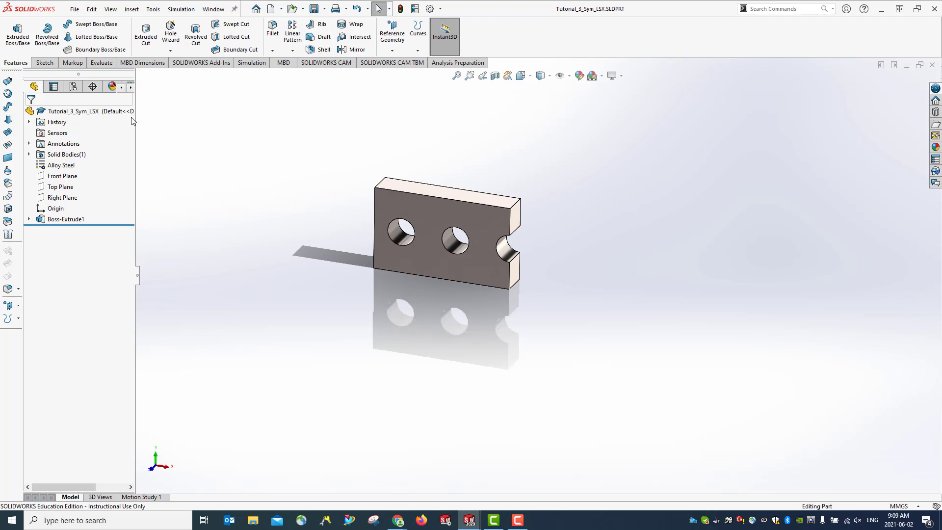
Create a new static simulation study named Static_1_symmetry.
key("ctrl+7")
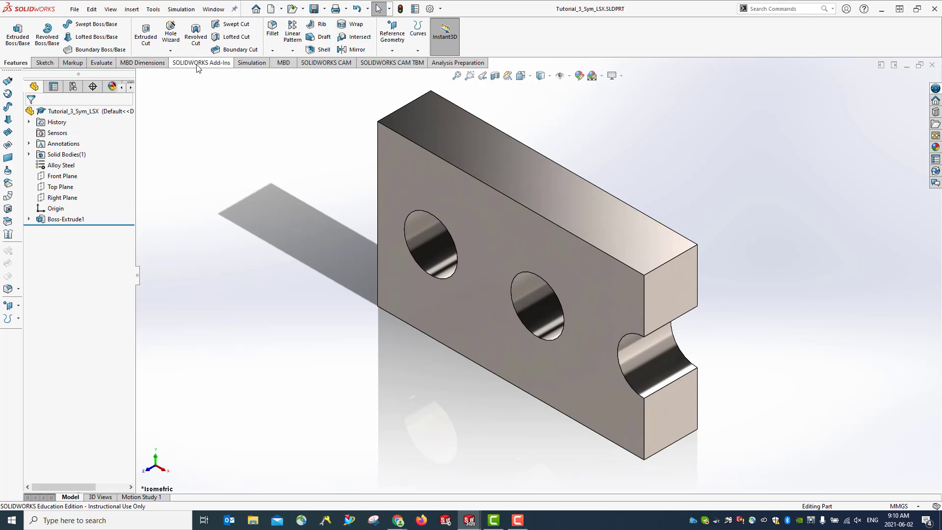
left_click(252, 63)
left_click(10, 30)
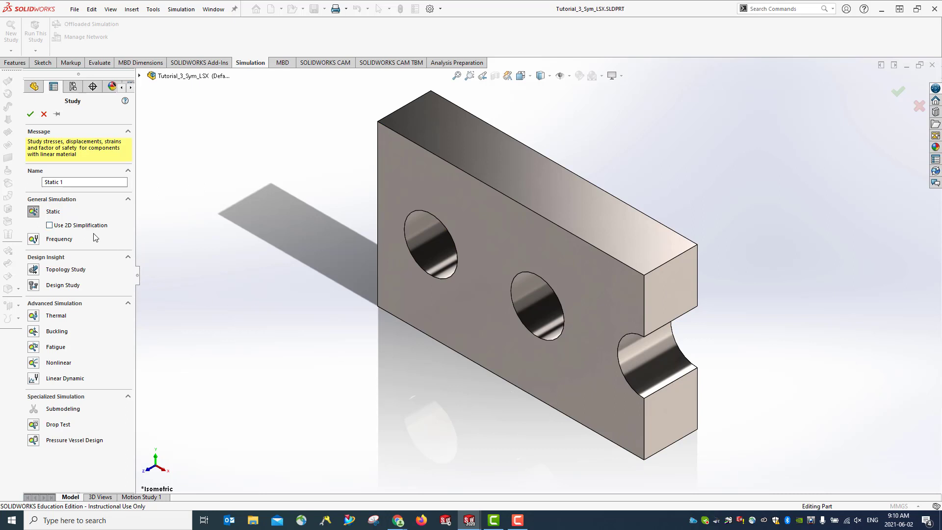
left_click(88, 182)
type("_symmetri")
left_click(30, 113)
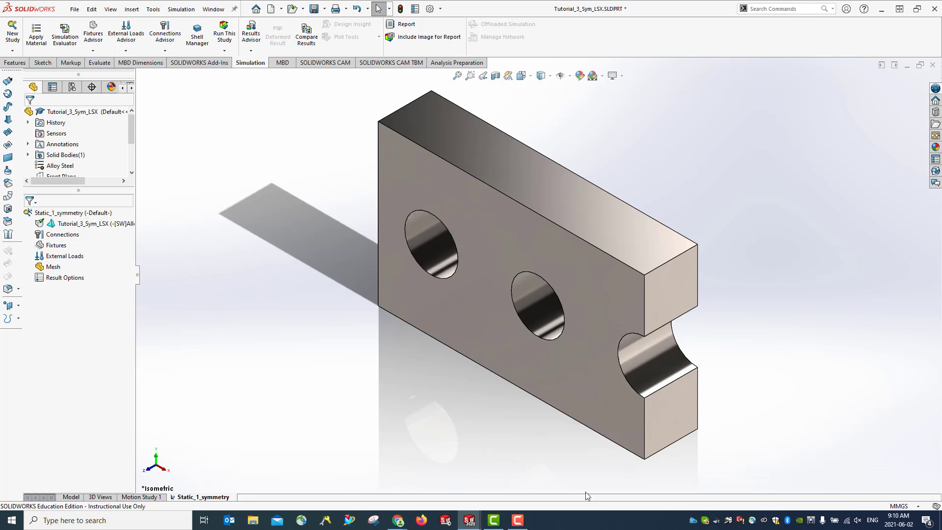
Switch to the Chapter 5 document in Chrome to examine the half-link restraint, hinge support and symmetry figures, and return to SOLIDWORKS.
left_click(441, 485)
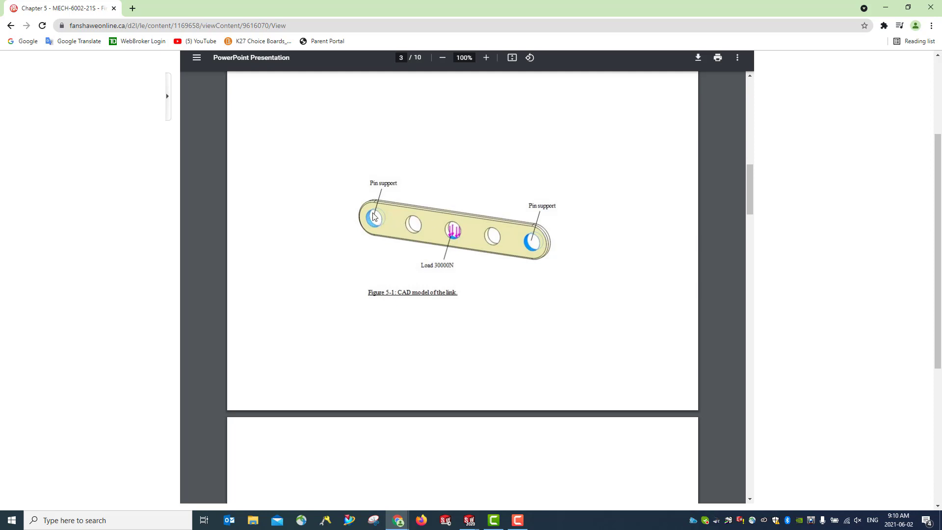
scroll(451, 317, "down", 5)
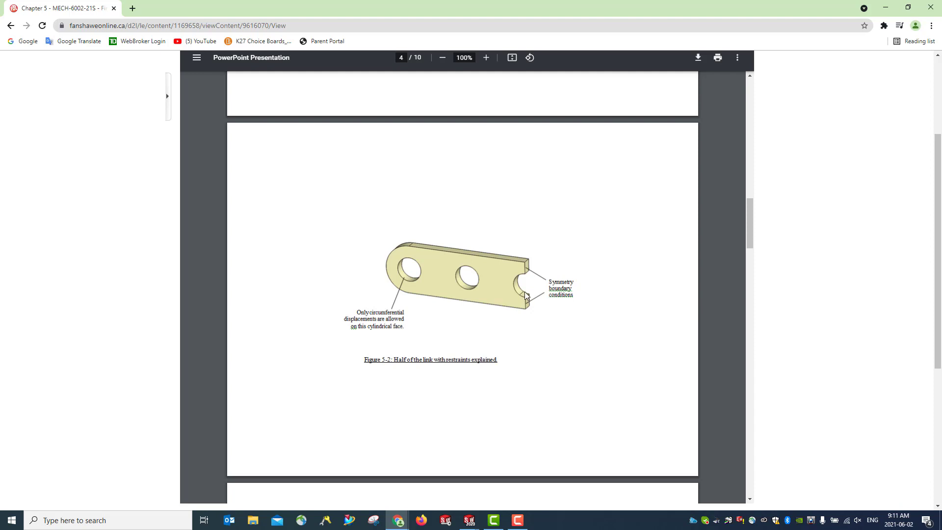
scroll(526, 299, "down", 1)
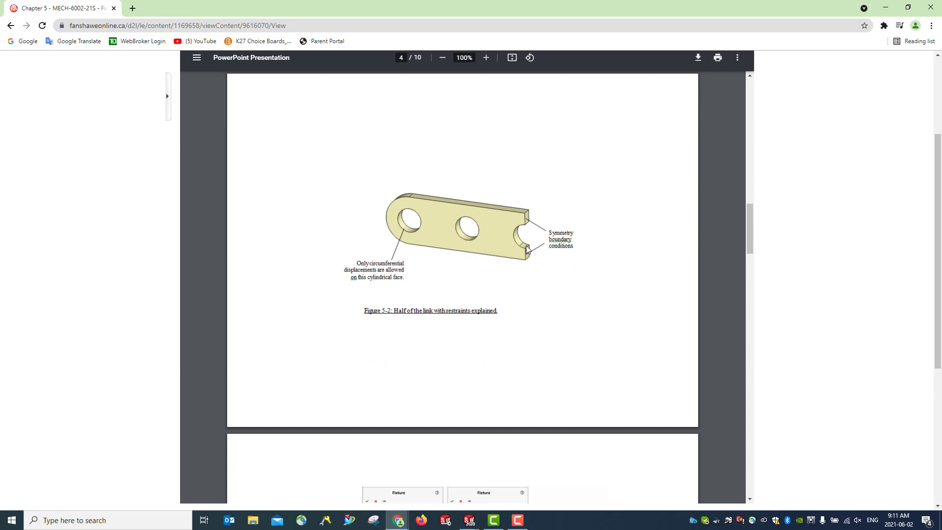
scroll(534, 305, "down", 5)
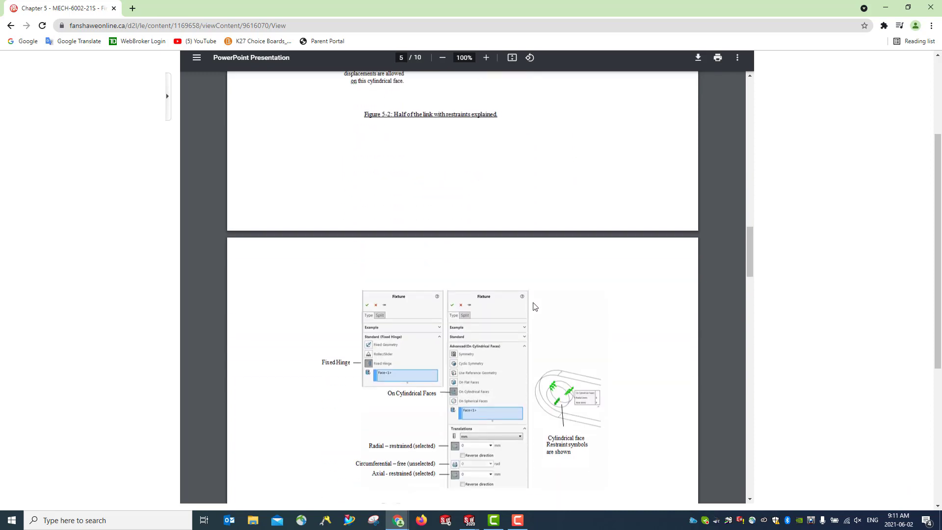
scroll(535, 307, "down", 4)
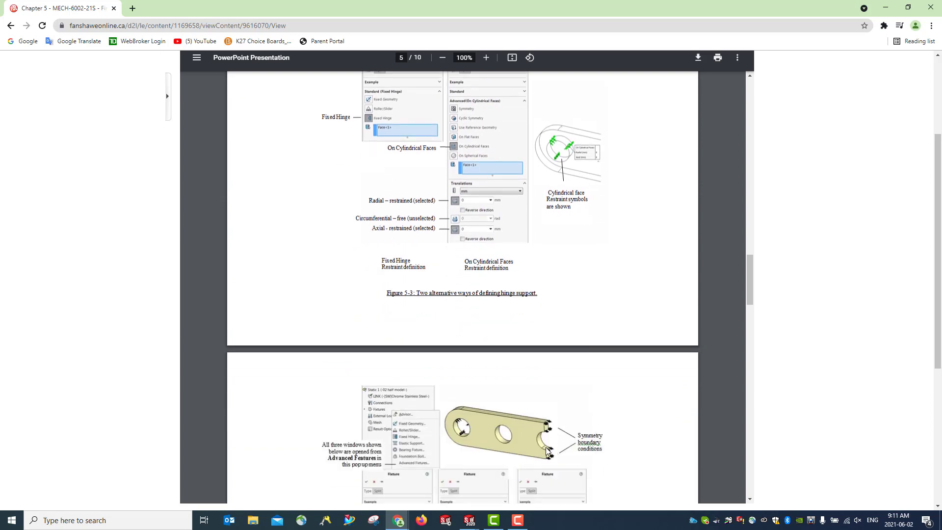
scroll(549, 452, "down", 2)
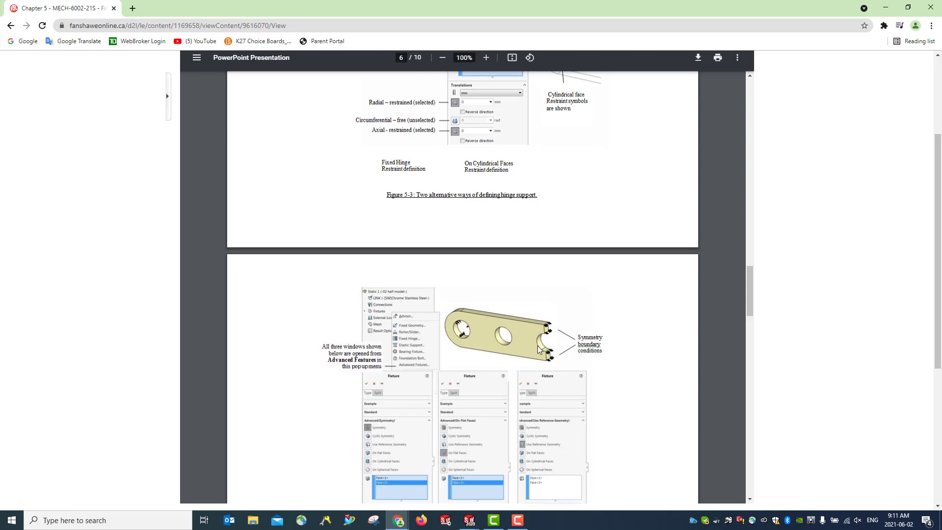
scroll(520, 382, "up", 20)
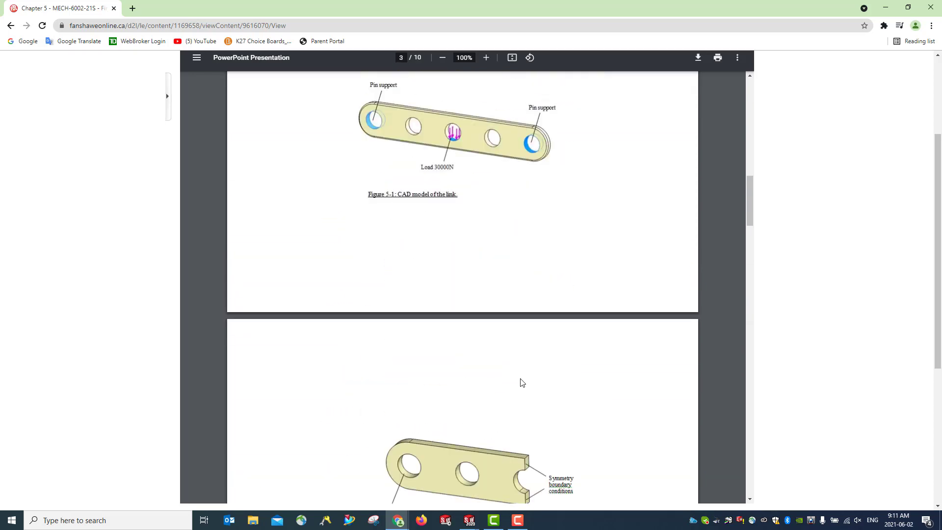
scroll(522, 382, "down", 3)
scroll(522, 373, "down", 3)
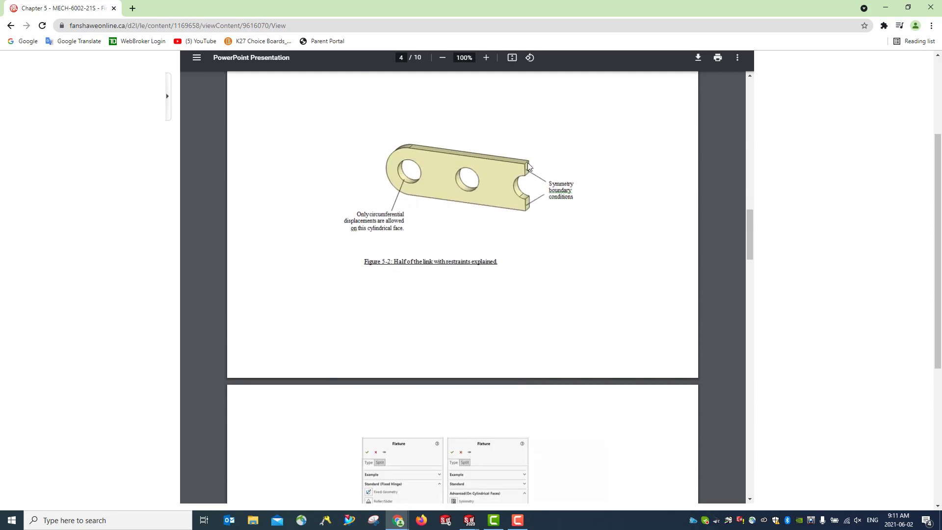
left_click(886, 7)
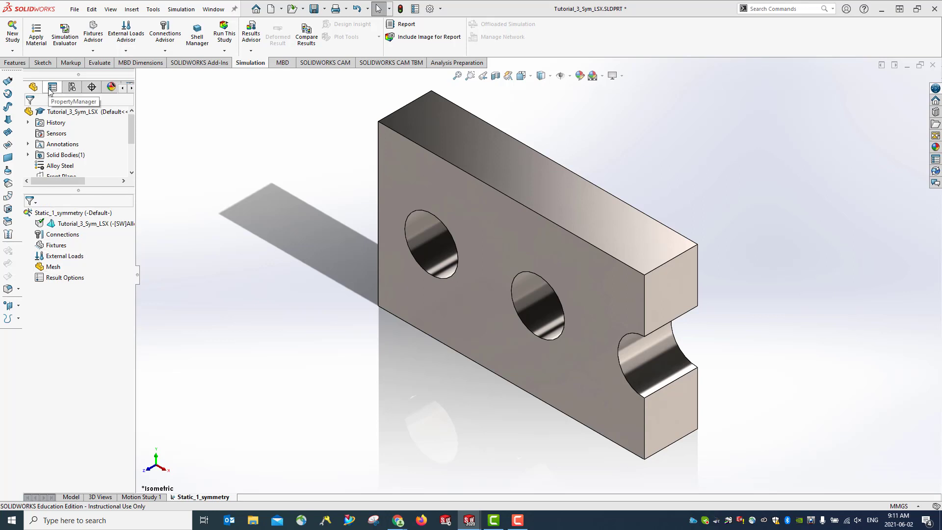
Apply a Fixed Geometry fixture to the cylindrical face of the hole nearest the link's uncut end.
left_click(93, 51)
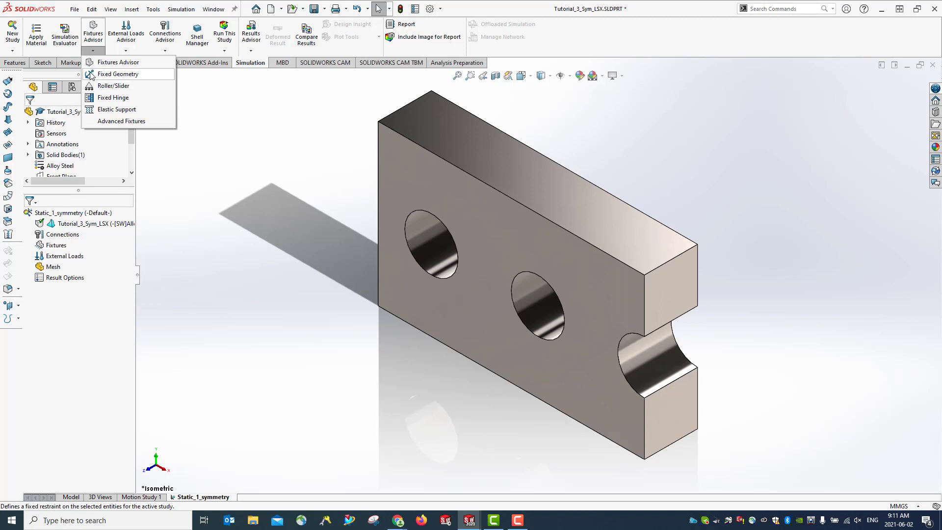
left_click(90, 74)
left_click(426, 248)
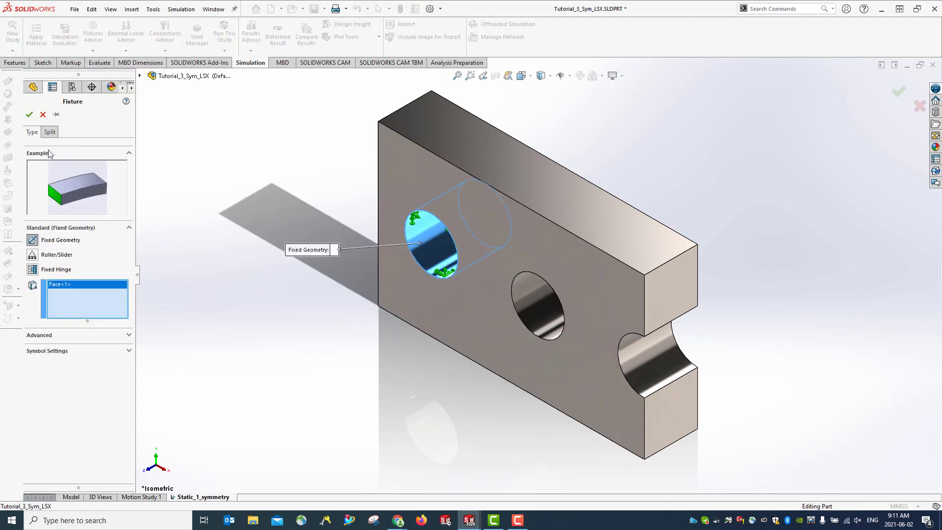
left_click(29, 114)
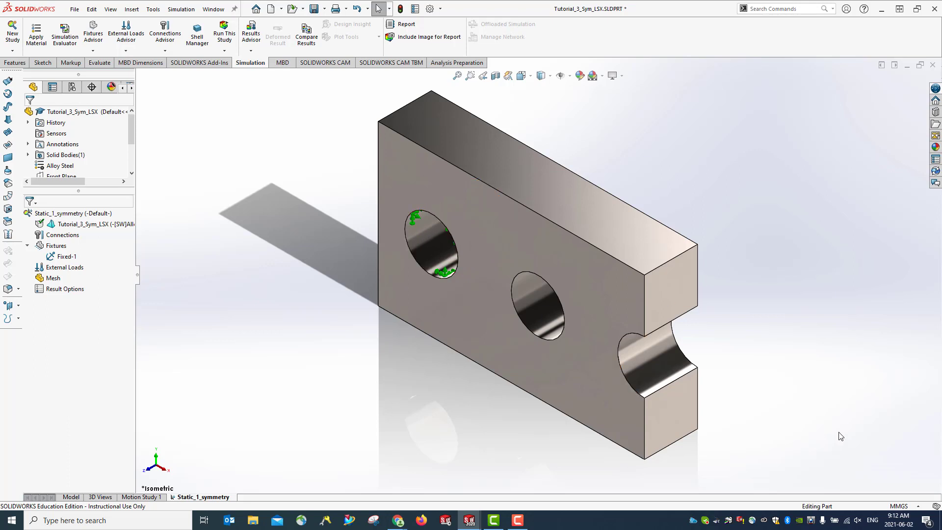
Apply a Symmetry fixture to the two planar cut faces above and below the half hole, and save the part.
left_click(93, 51)
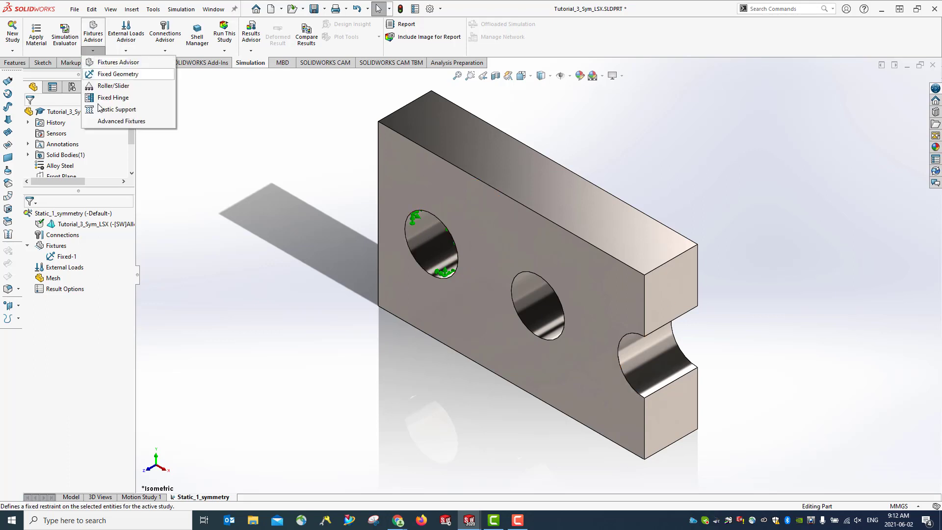
left_click(109, 123)
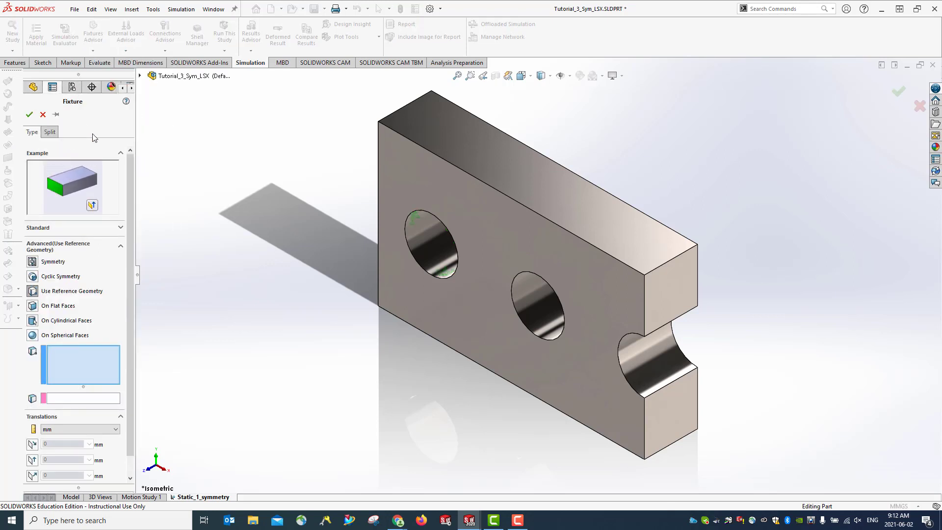
scroll(49, 246, "down", 1)
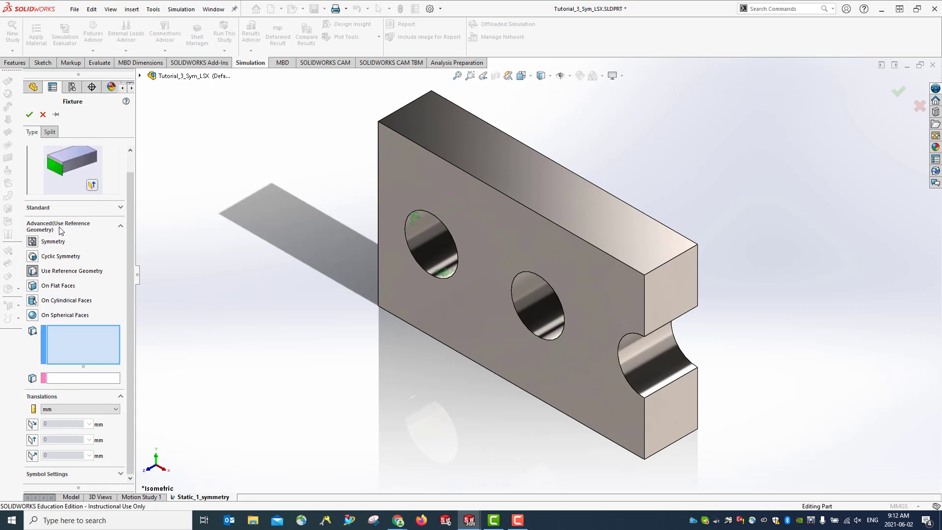
left_click(31, 242)
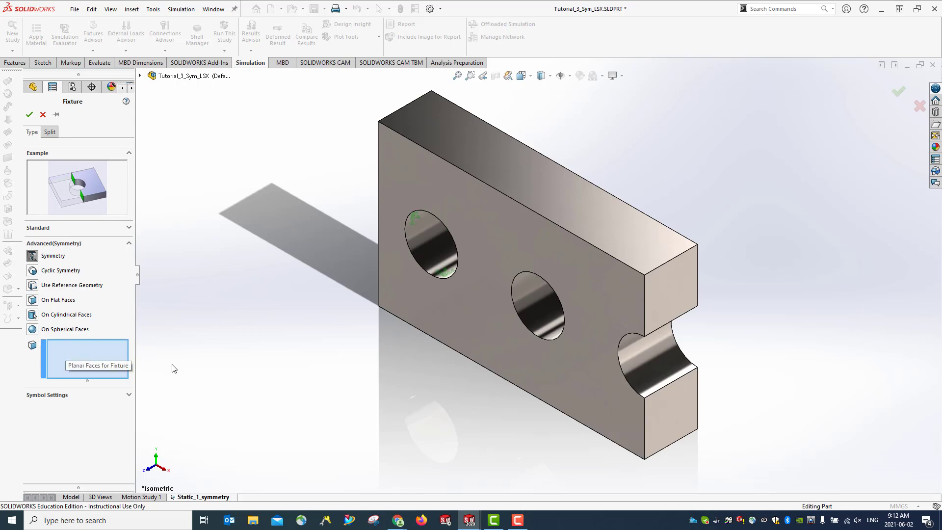
left_click(676, 286)
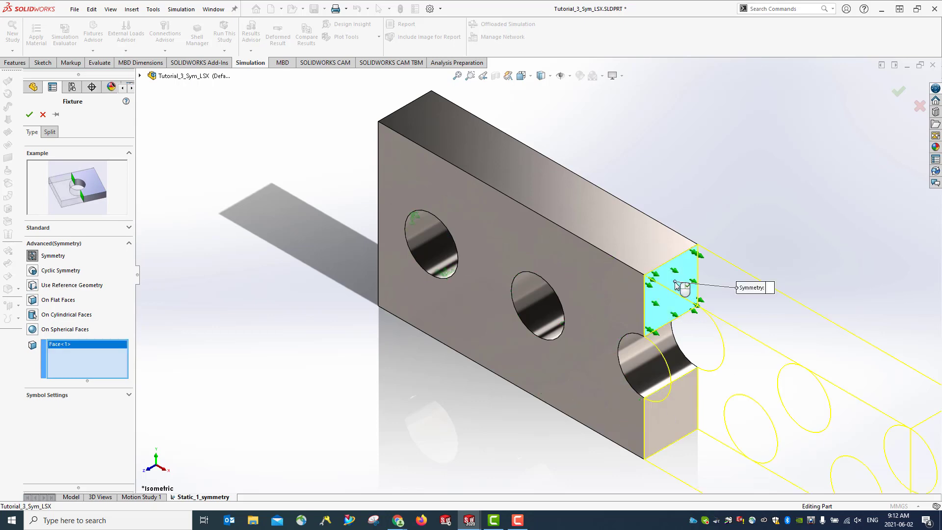
scroll(552, 372, "down", 3)
scroll(556, 371, "up", 4)
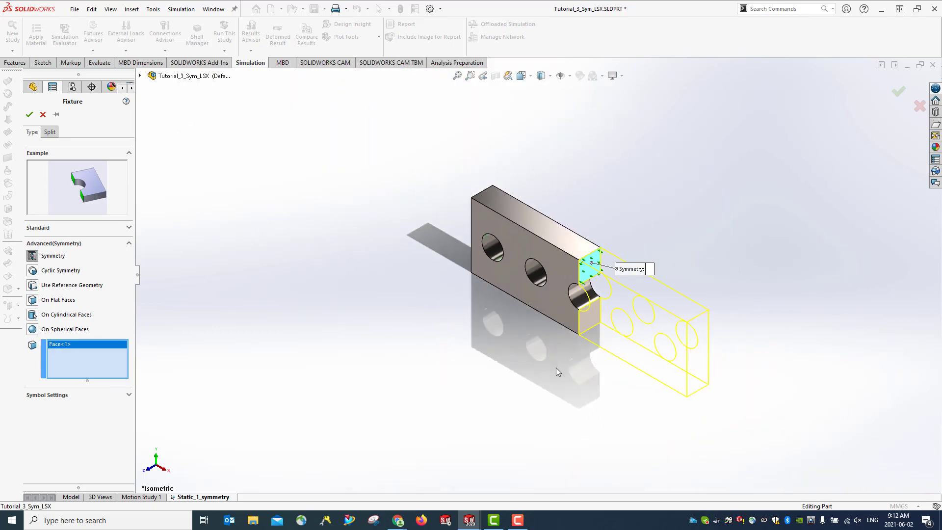
left_click(590, 324)
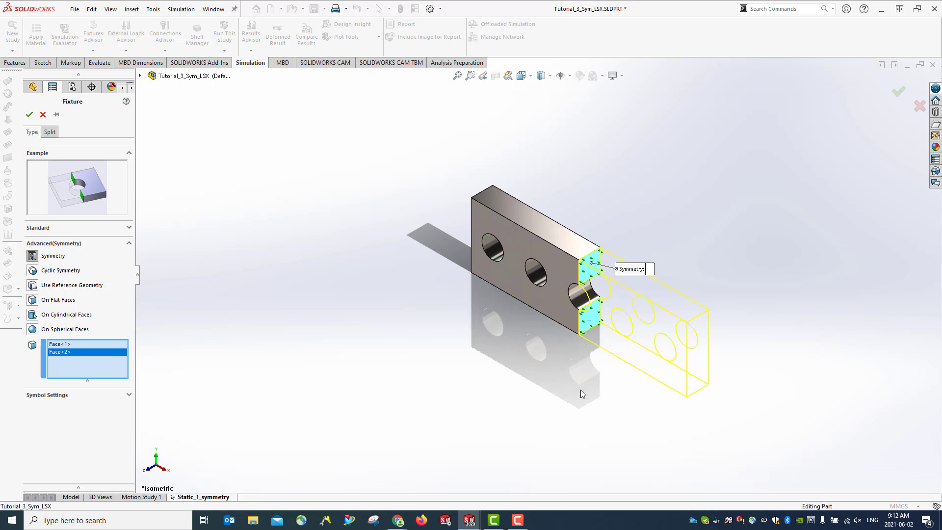
middle_click_drag(580, 389, 627, 379)
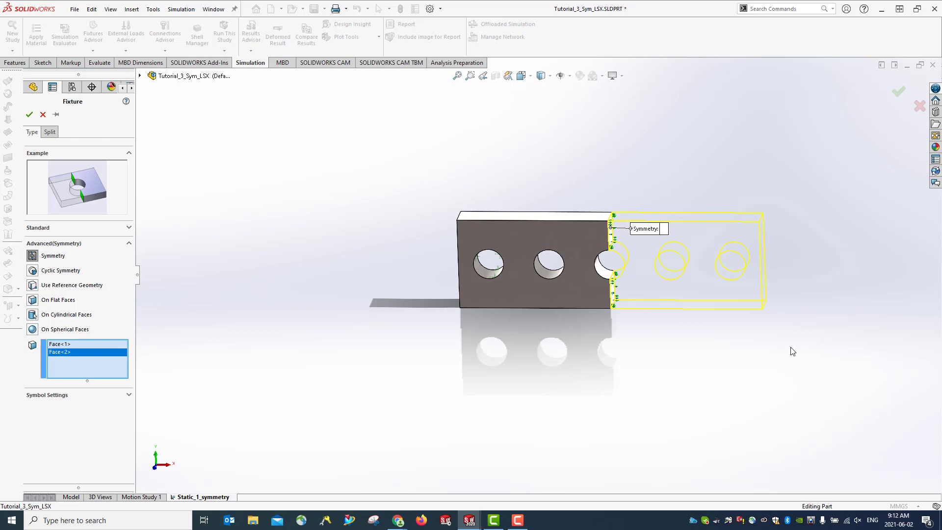
left_click(29, 116)
middle_click_drag(374, 328, 400, 360)
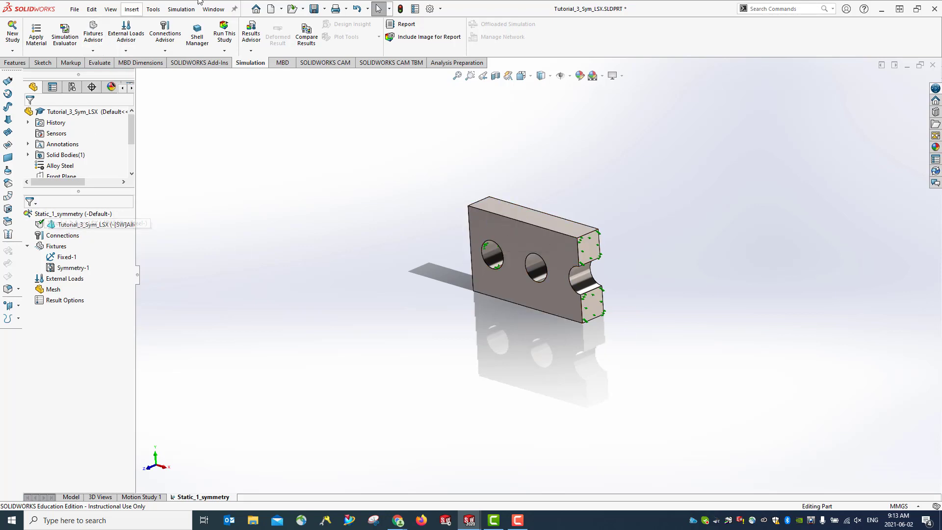
left_click(313, 8)
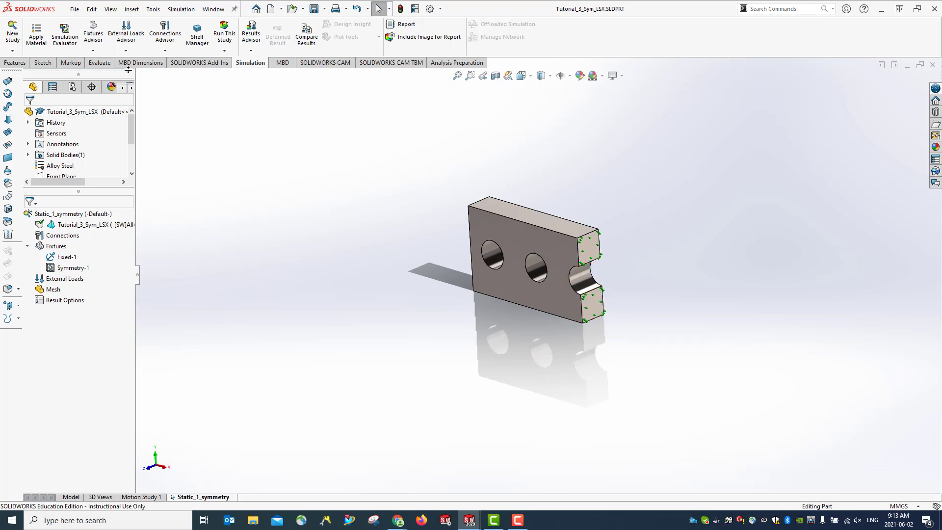
Start a force load on the half hole's cylindrical face, using a selected direction referenced to the Top Plane.
left_click(125, 50)
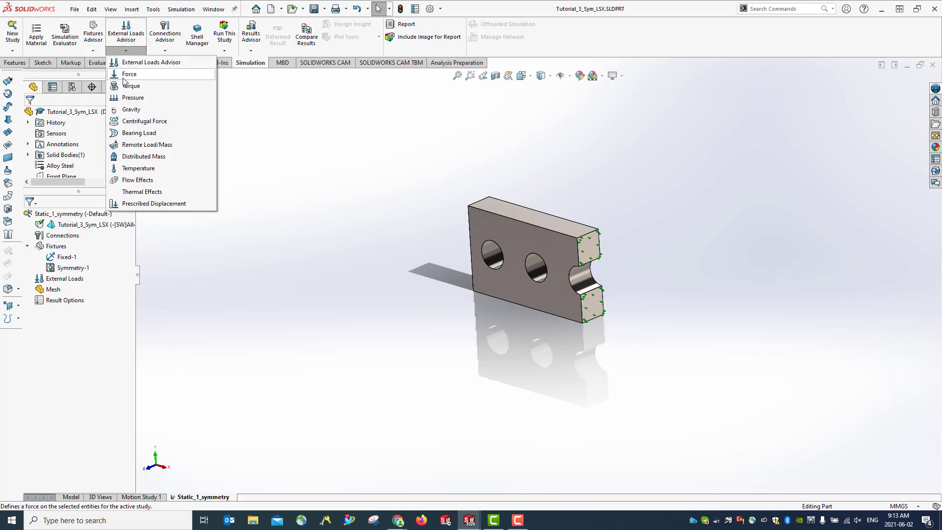
left_click(125, 74)
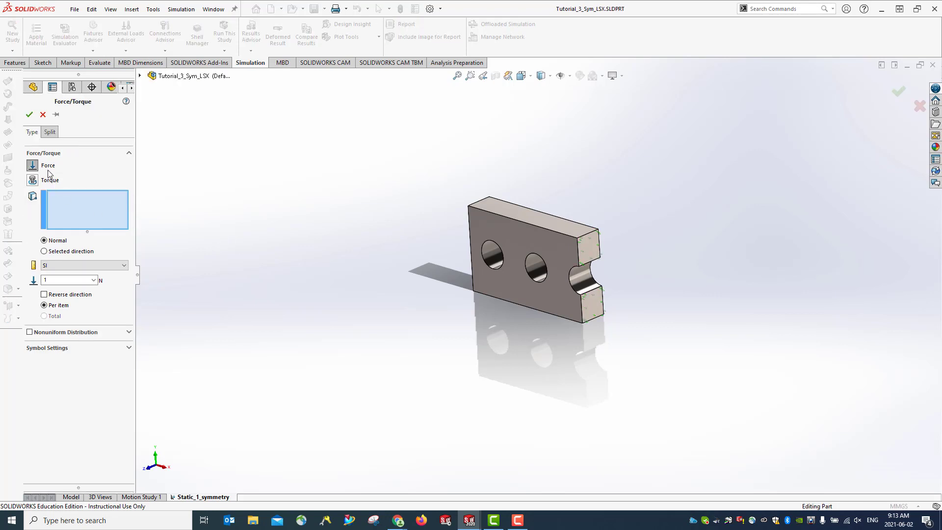
left_click(587, 286)
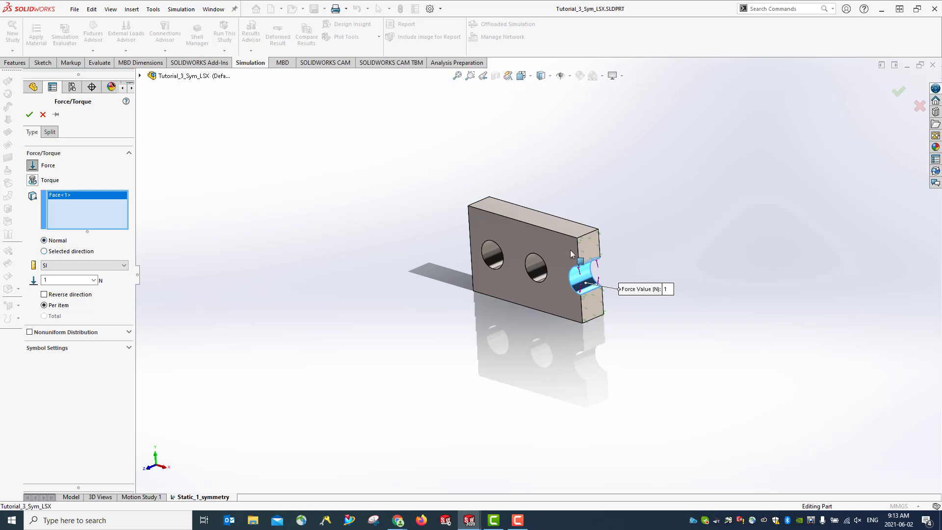
left_click(44, 252)
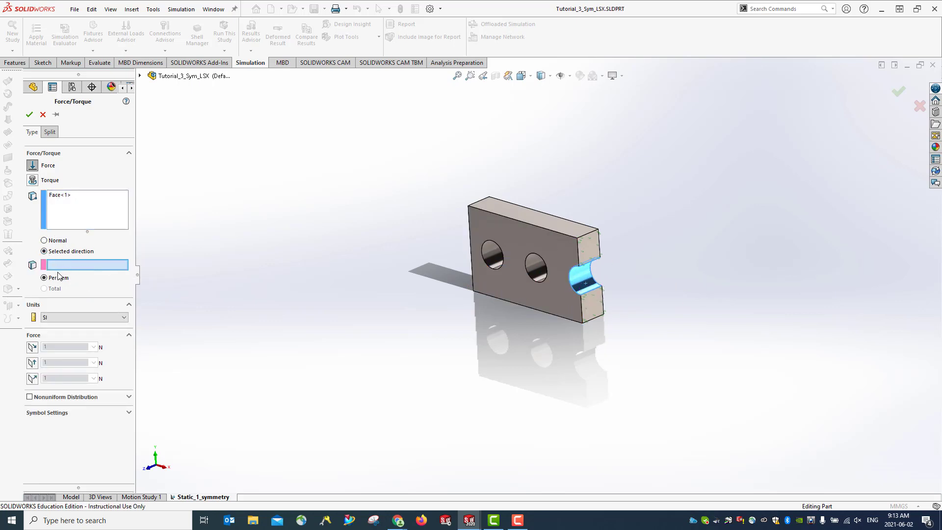
left_click(140, 76)
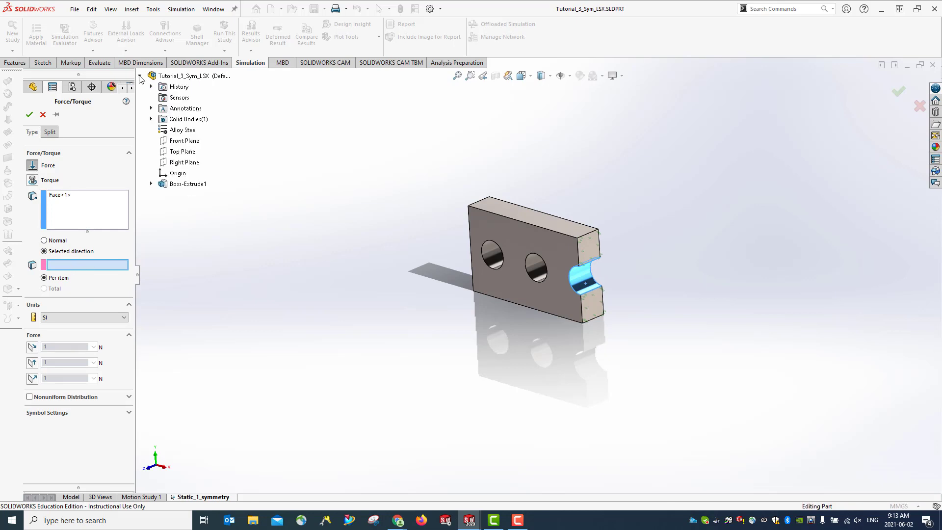
left_click(179, 152)
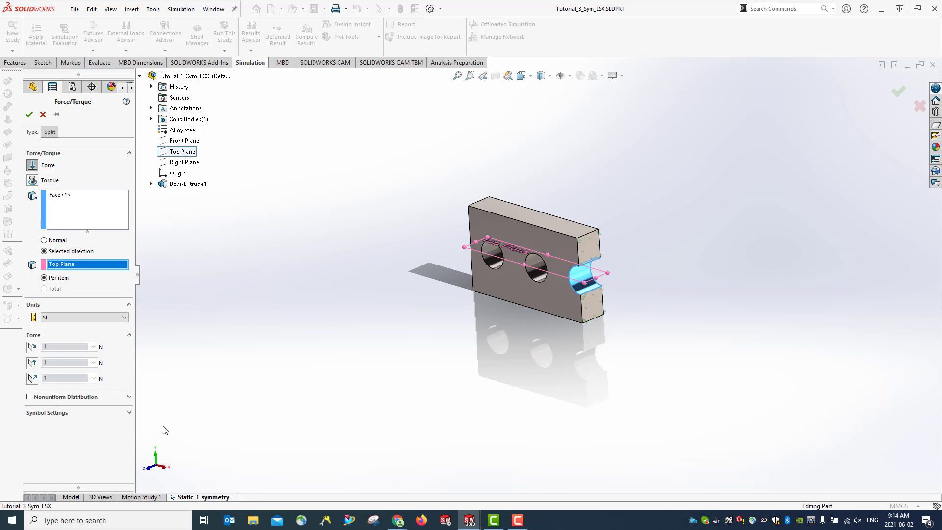
Set the force to 15000 N normal to the Top Plane and reverse its direction so it acts downward.
left_click(33, 379)
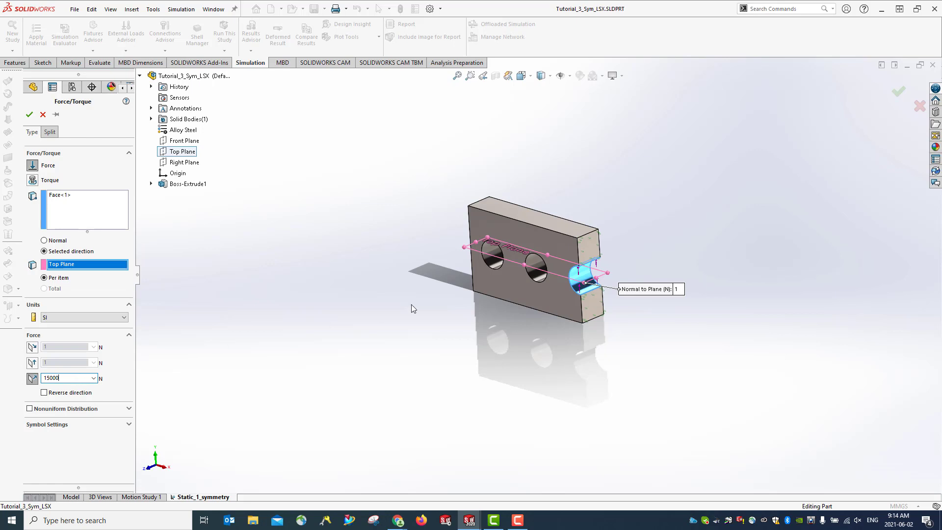
scroll(584, 264, "down", 6)
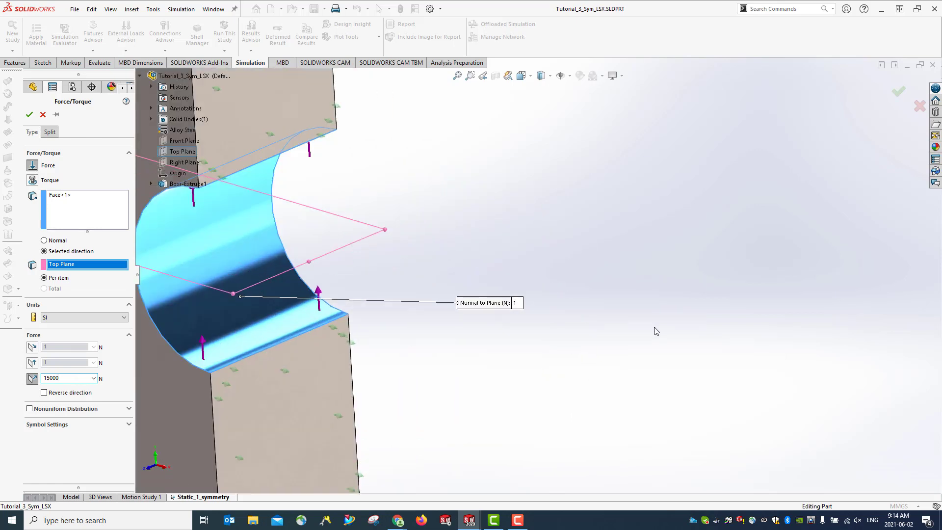
scroll(667, 343, "up", 1)
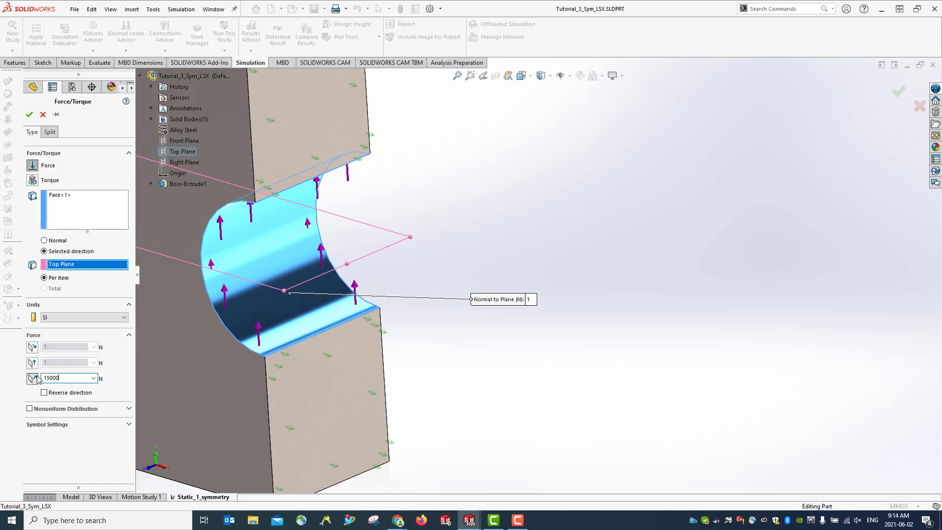
left_click(44, 393)
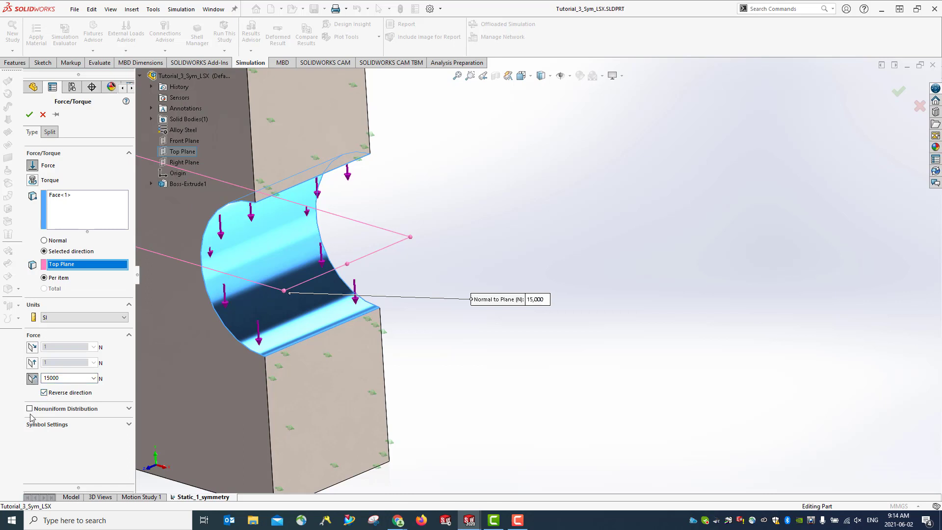
scroll(687, 421, "down", 4)
scroll(668, 400, "up", 7)
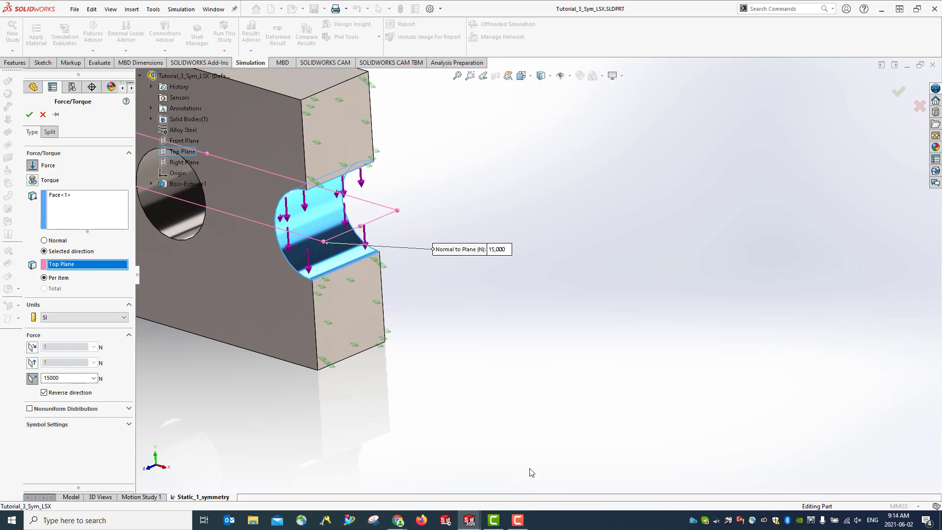
Switch to the Chapter 5 document in Chrome to check the half-link restraint figure, and return to SOLIDWORKS.
mouse_move(398, 523)
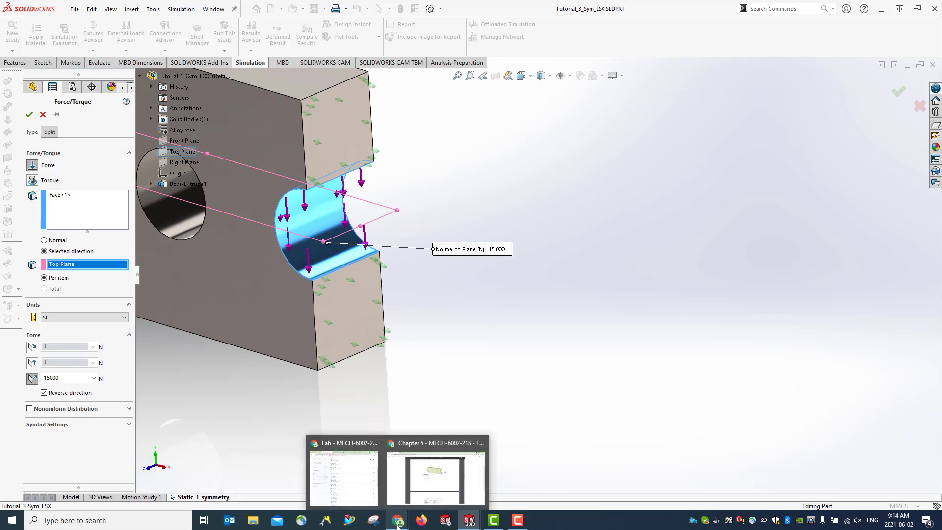
left_click(423, 485)
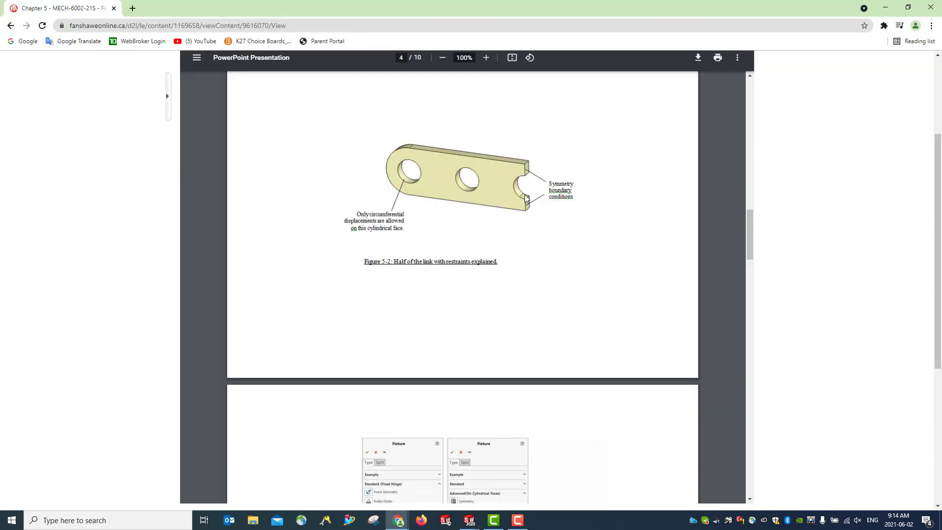
left_click(886, 8)
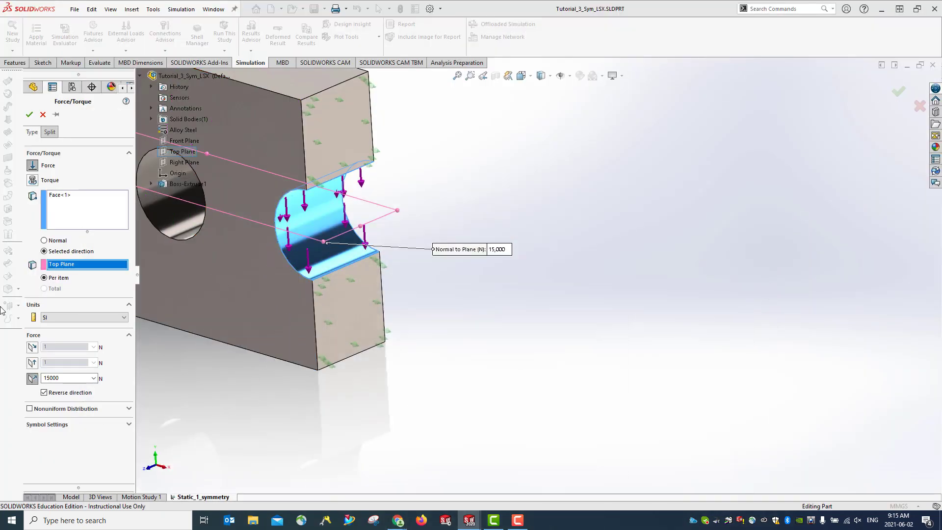
Accept the force load on the half hole, restore the isometric view and save the part.
left_click(30, 115)
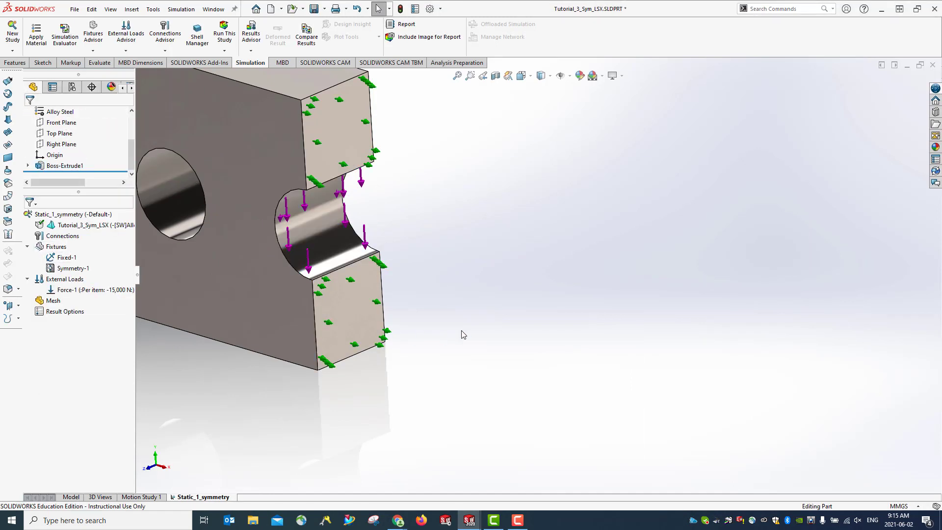
key("ctrl+7")
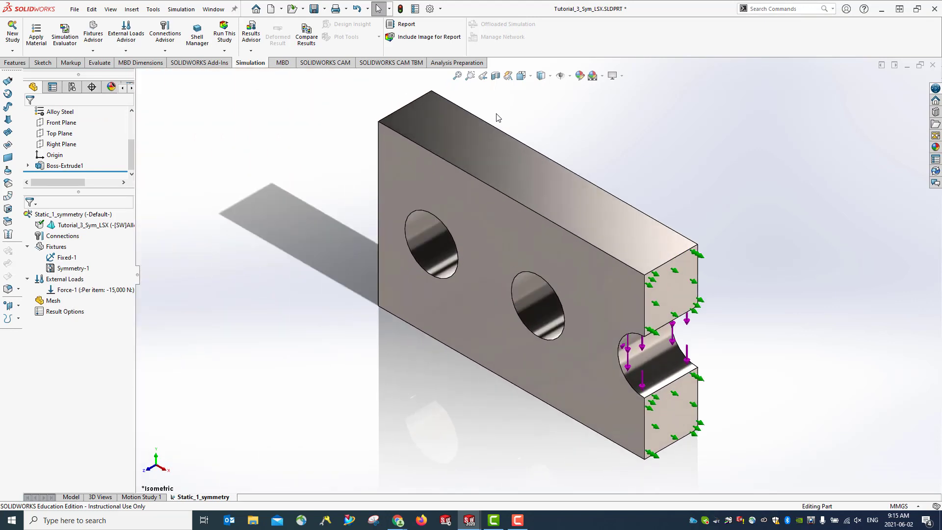
left_click(313, 9)
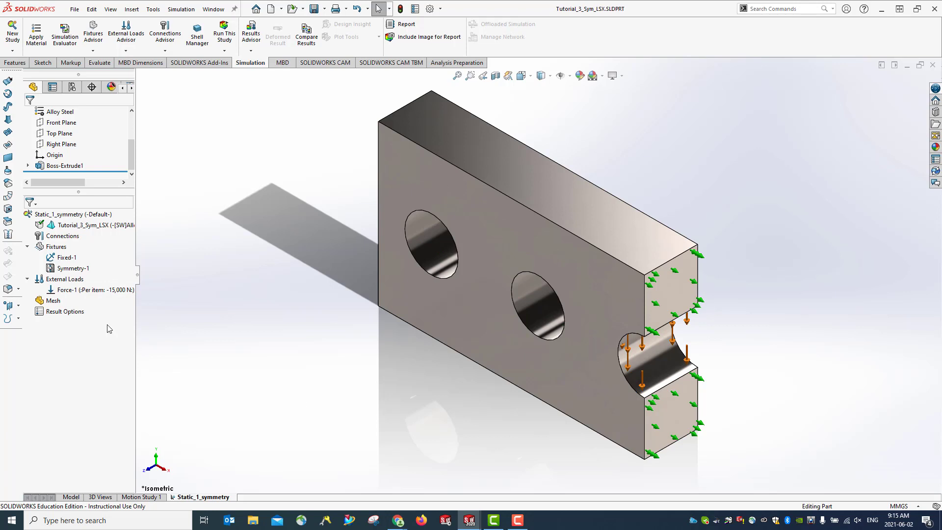
Create a solid mesh on the half link with the default mesh density, and inspect it.
right_click(58, 305)
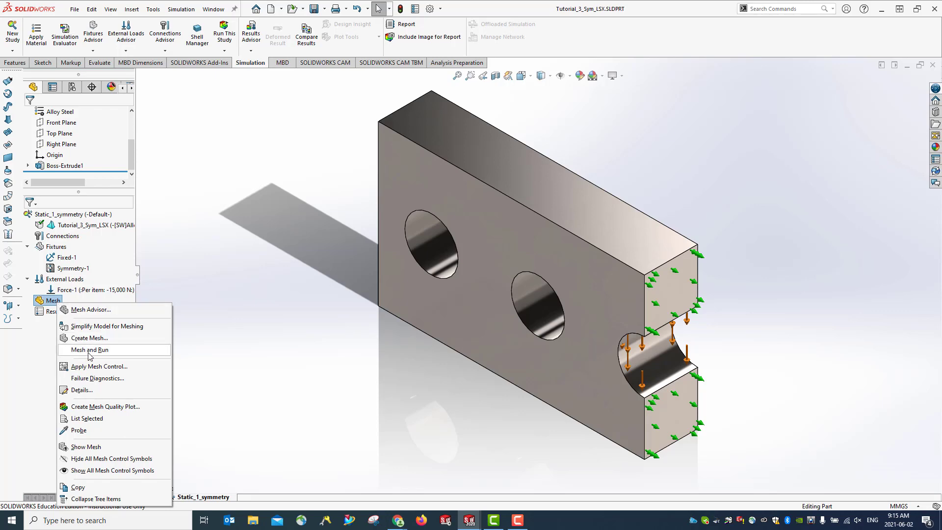
left_click(90, 339)
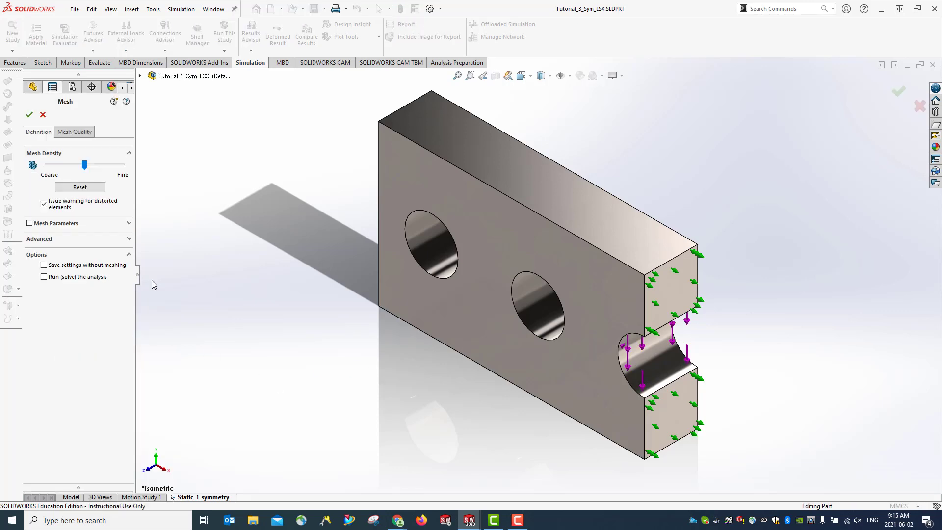
left_click(29, 114)
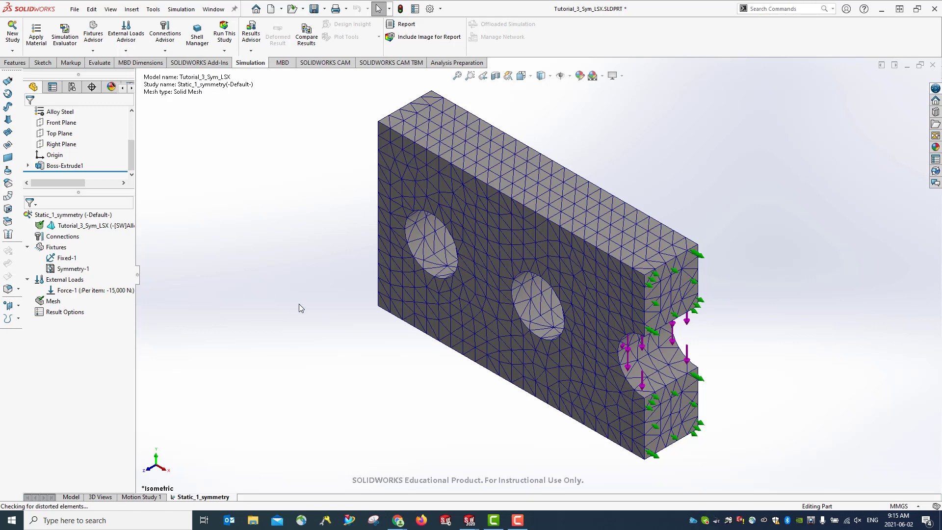
scroll(300, 305, "down", 2)
scroll(305, 306, "up", 3)
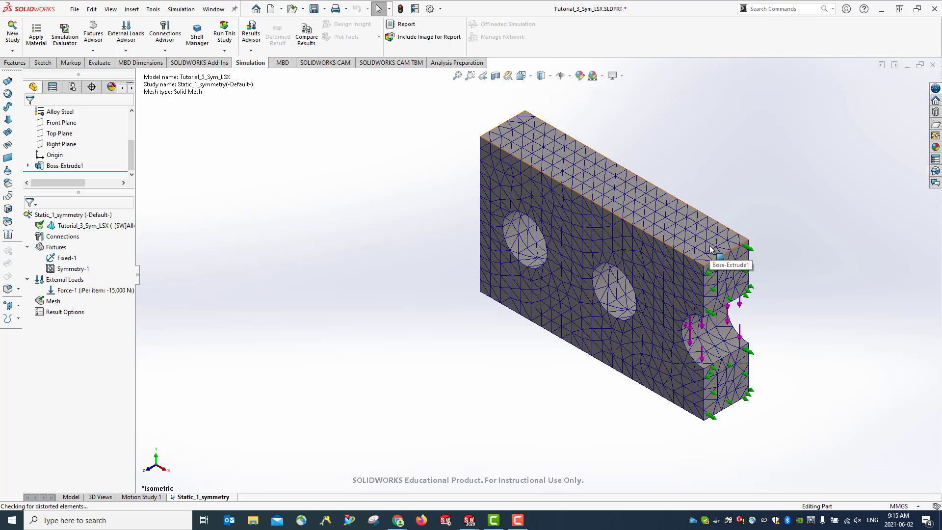
scroll(707, 262, "down", 2)
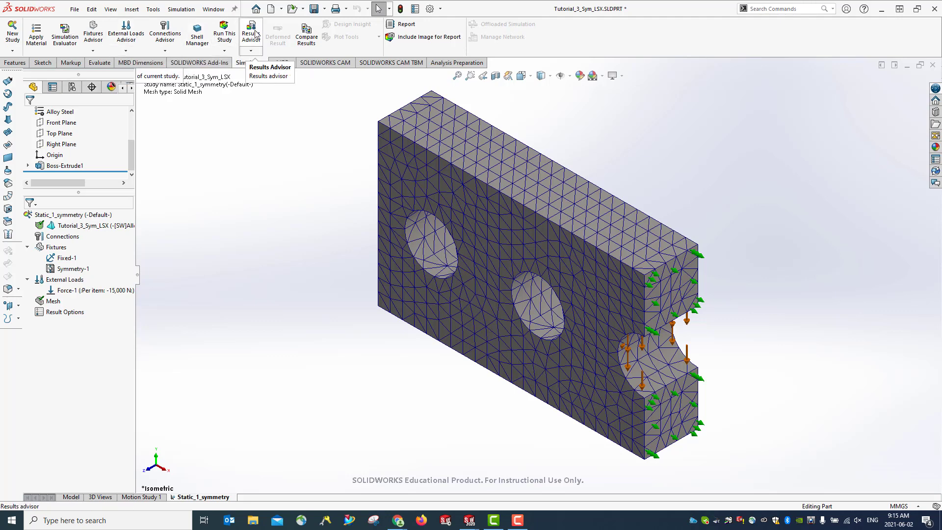
Save the part and run the Static_1_symmetry study, inspecting the von Mises stress around the holes.
left_click(315, 9)
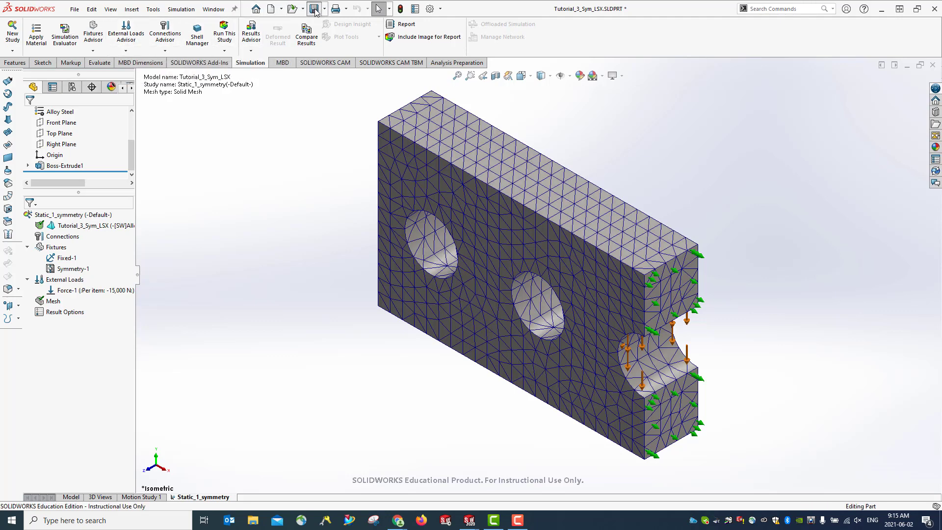
left_click(225, 34)
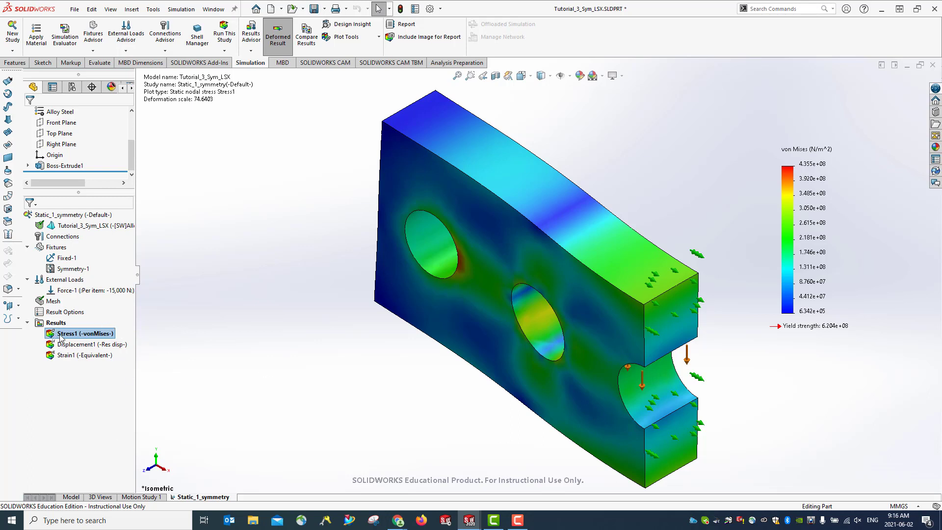
middle_click_drag(324, 398, 459, 276)
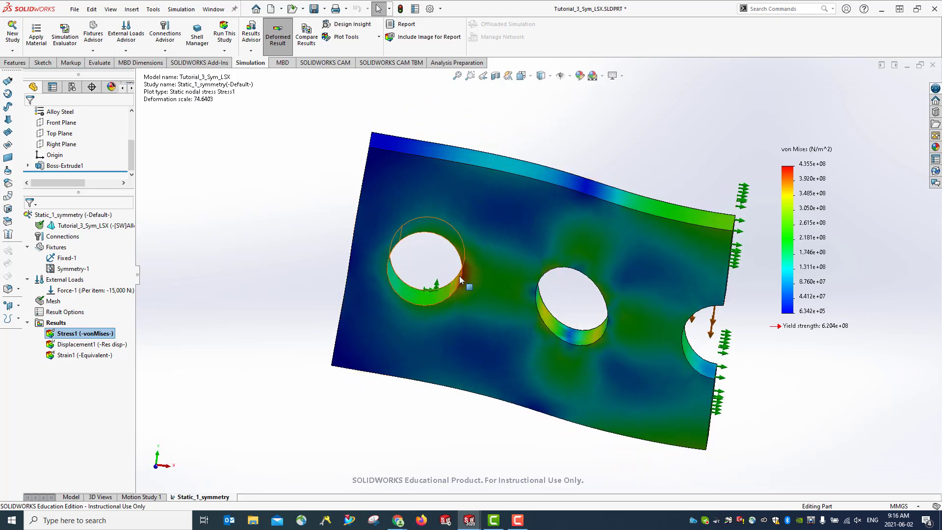
Display the resultant displacement and equivalent strain plots, return to the isometric view and save the part.
double_click(76, 345)
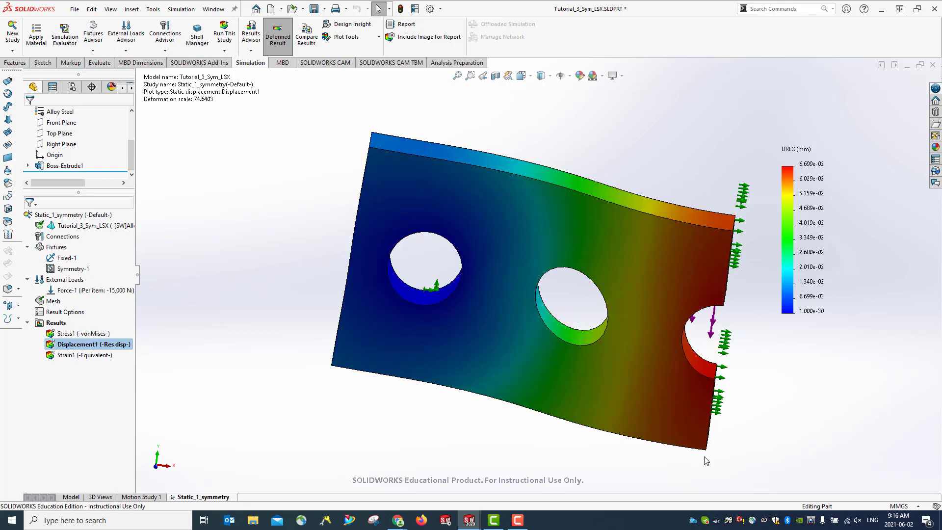
double_click(83, 356)
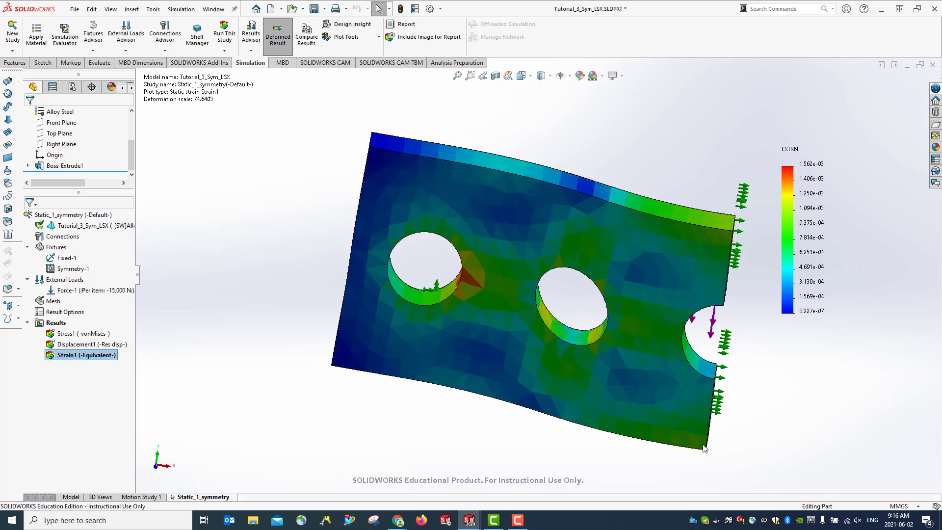
middle_click_drag(474, 432, 424, 426)
key("ctrl+7")
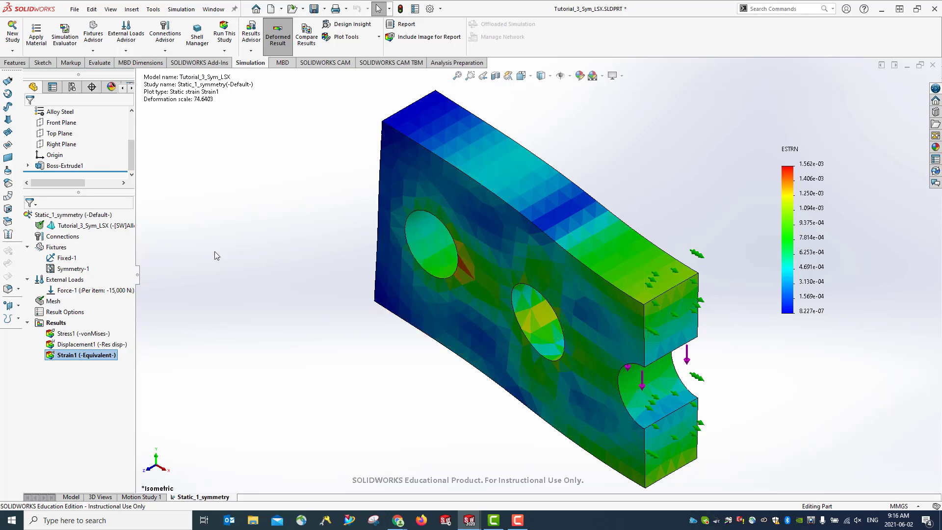
left_click(314, 10)
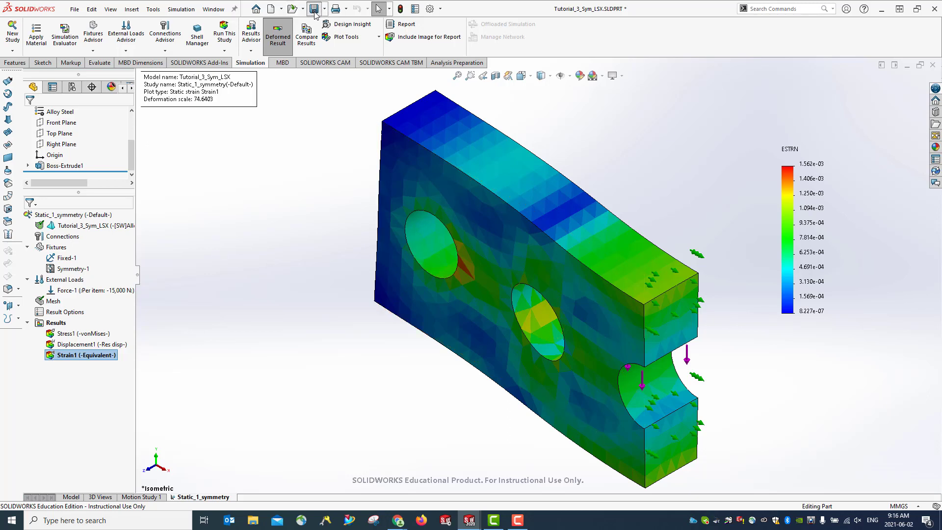